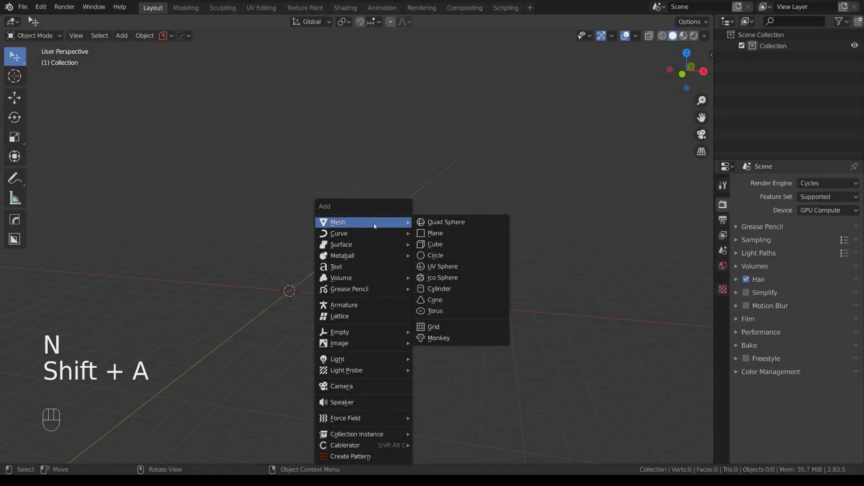
Add a cube and vertex-bevel all its corners with Shift+Ctrl+B into triangular faces.
{"action": "left_click", "coordinate": [434, 243]}
{"action": "middle_click_drag", "start_coordinate": [339, 288], "coordinate": [213, 272], "text": "shift"}
{"action": "key", "text": "Tab"}
{"action": "left_click", "coordinate": [237, 217]}
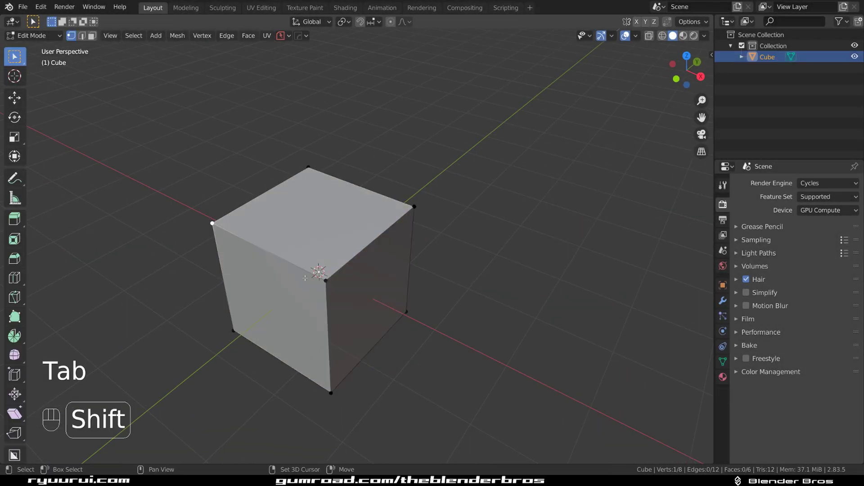
{"action": "key", "text": "ctrl+z"}
{"action": "key", "text": "shift+ctrl+b"}
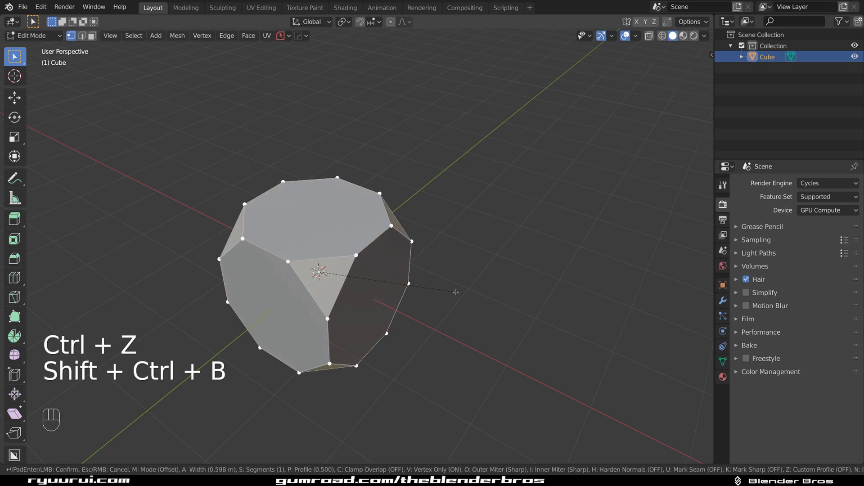
{"action": "left_click", "coordinate": [460, 293]}
{"action": "key", "text": "Tab"}
Orbit and pan around the bevelled cube to inspect it from new angles.
{"action": "middle_click_drag", "start_coordinate": [461, 293], "coordinate": [386, 228]}
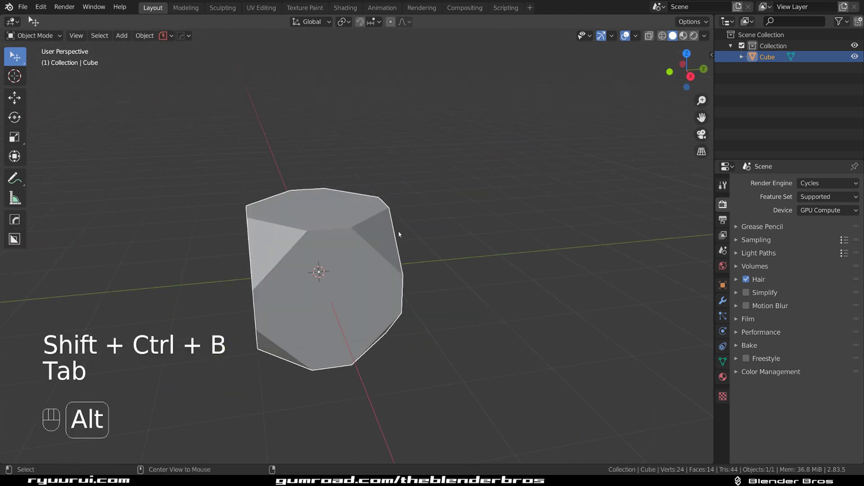
{"action": "key", "text": "alt+v"}
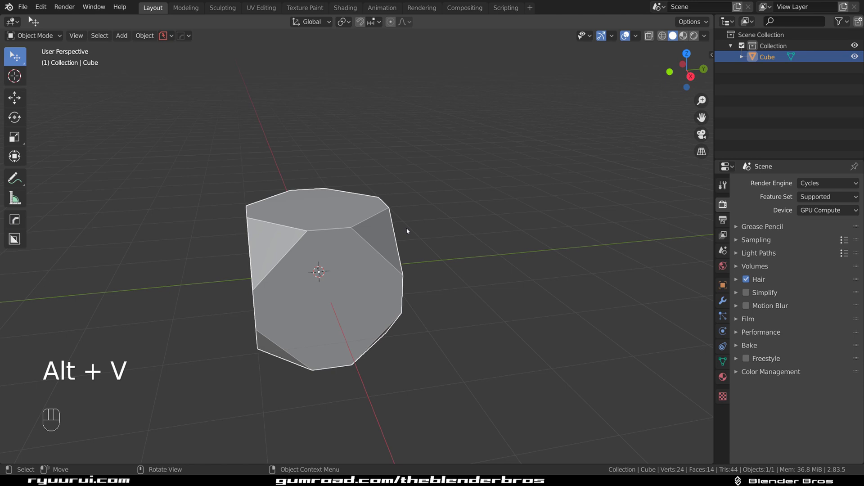
{"action": "key", "text": "alt+v"}
{"action": "left_click", "coordinate": [425, 239]}
{"action": "middle_click_drag", "start_coordinate": [425, 239], "coordinate": [393, 256]}
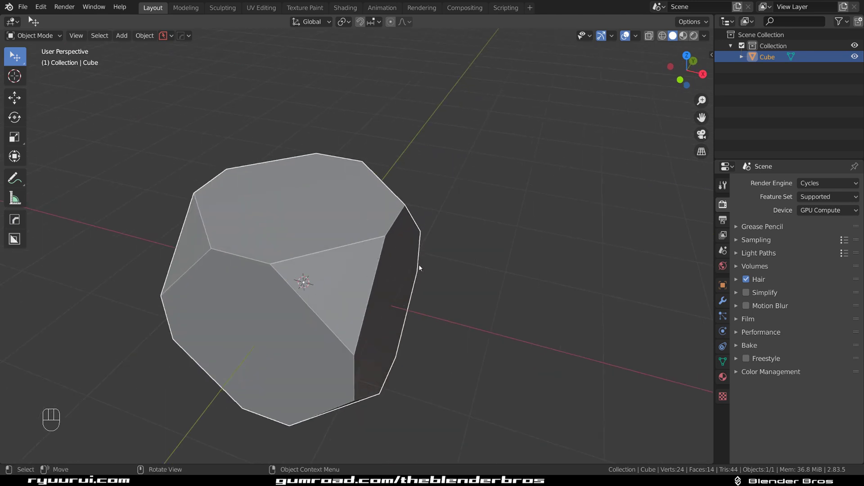
{"action": "middle_click_drag", "start_coordinate": [395, 276], "coordinate": [328, 251], "text": "shift"}
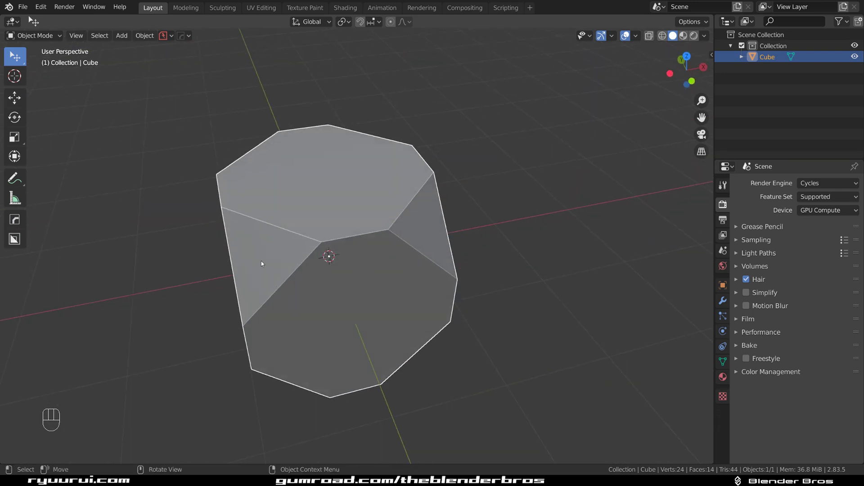
Add a second cube, move it to the right of the bevelled cube and scale it down.
{"action": "key", "text": "shift+a"}
{"action": "mouse_move", "coordinate": [355, 233]}
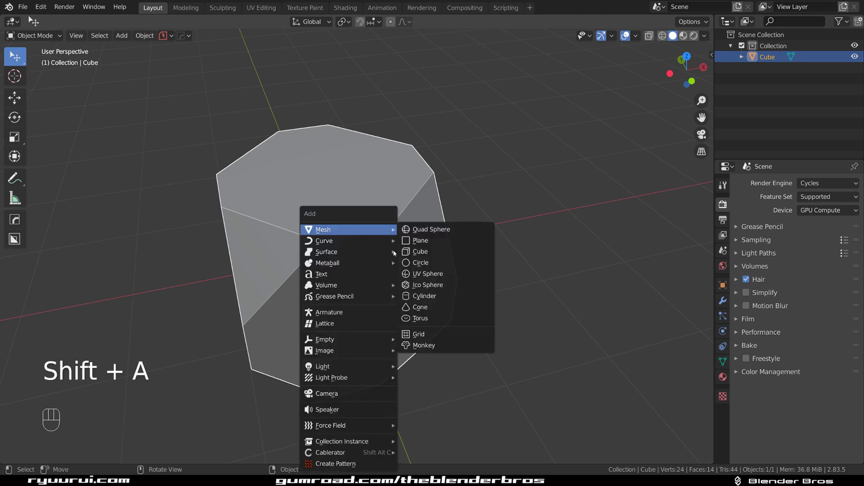
{"action": "left_click", "coordinate": [407, 252]}
{"action": "key", "text": "g"}
{"action": "left_click", "coordinate": [587, 273]}
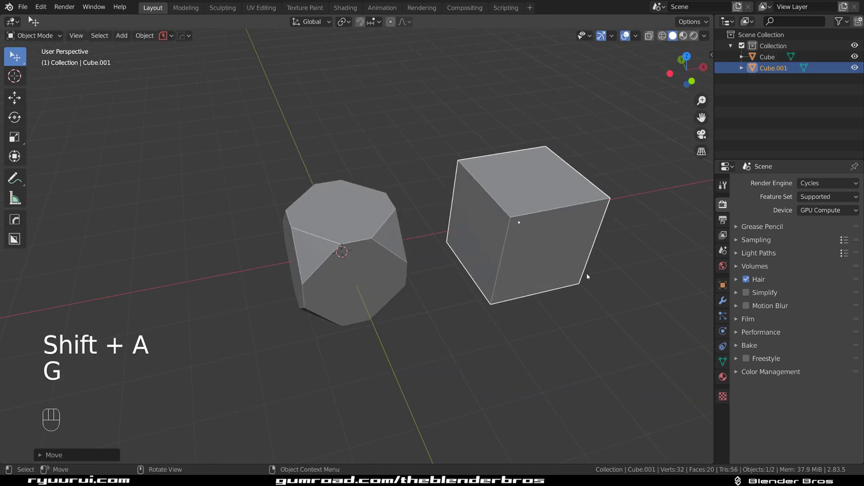
{"action": "key", "text": "s"}
{"action": "left_click", "coordinate": [531, 243]}
Reposition the small cube beside the bevelled cube and shrink it further.
{"action": "key", "text": "g"}
{"action": "left_click", "coordinate": [458, 293]}
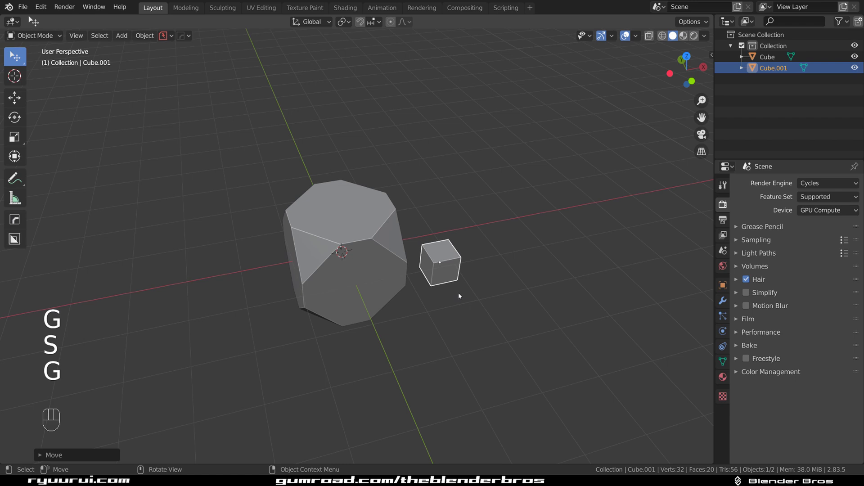
{"action": "key", "text": "g"}
{"action": "left_click", "coordinate": [435, 265]}
{"action": "scroll", "coordinate": [374, 245], "scroll_direction": "up", "scroll_amount": 2}
{"action": "middle_click_drag", "start_coordinate": [374, 245], "coordinate": [525, 247]}
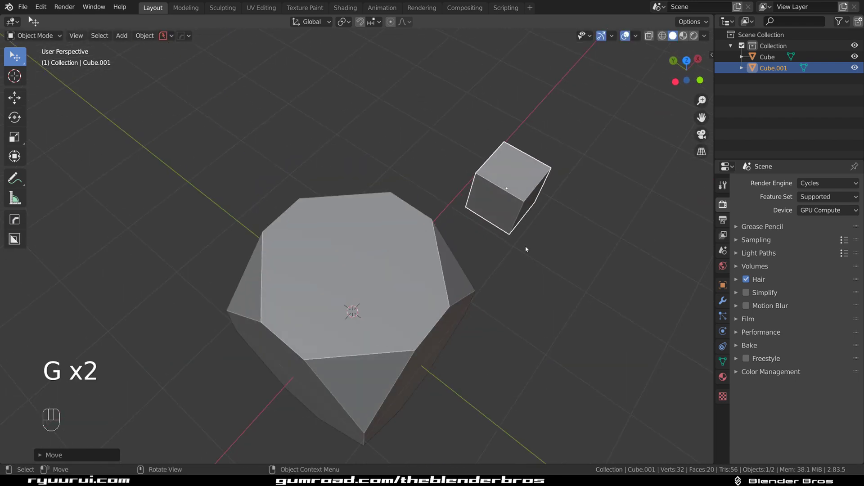
{"action": "key", "text": "s"}
{"action": "left_click", "coordinate": [436, 323]}
{"action": "middle_click_drag", "start_coordinate": [437, 323], "coordinate": [357, 276]}
{"action": "scroll", "coordinate": [328, 235], "scroll_direction": "up", "scroll_amount": 2}
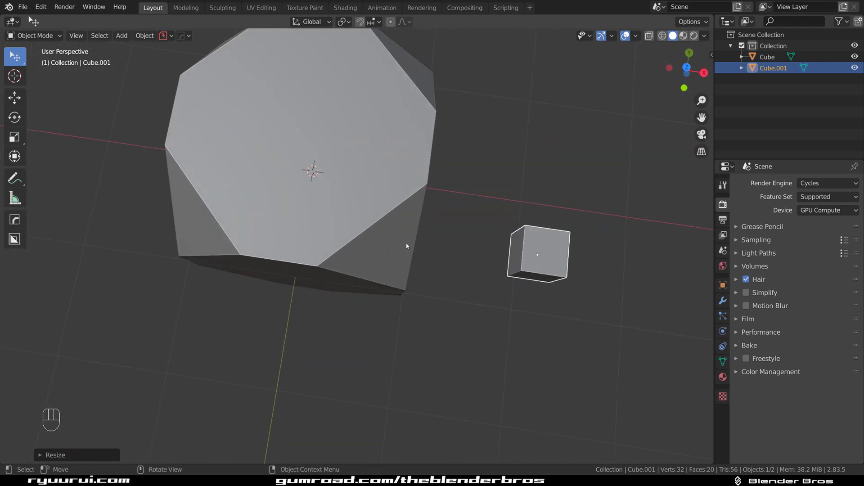
{"action": "middle_click_drag", "start_coordinate": [458, 270], "coordinate": [396, 184]}
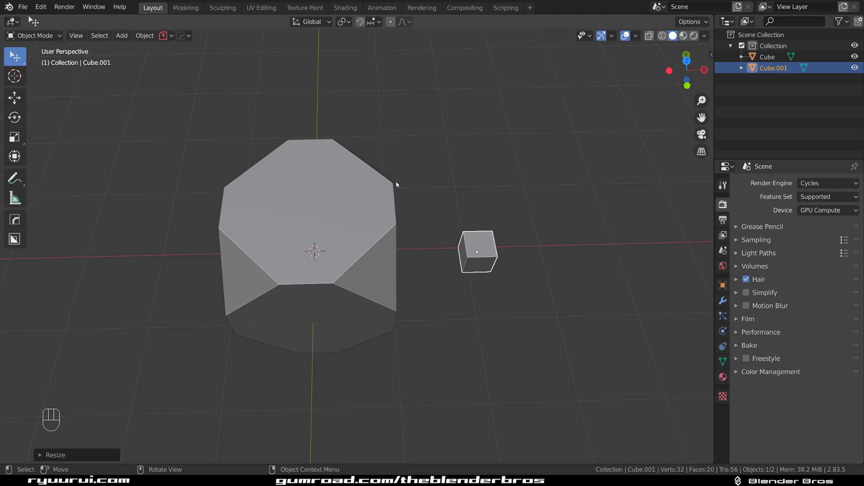
Select the big bevelled cube and pull a face outward toward the lower left in Edit Mode.
{"action": "key", "text": "Tab"}
{"action": "middle_click_drag", "start_coordinate": [432, 279], "coordinate": [373, 188]}
{"action": "key", "text": "Tab"}
{"action": "left_click", "coordinate": [365, 280]}
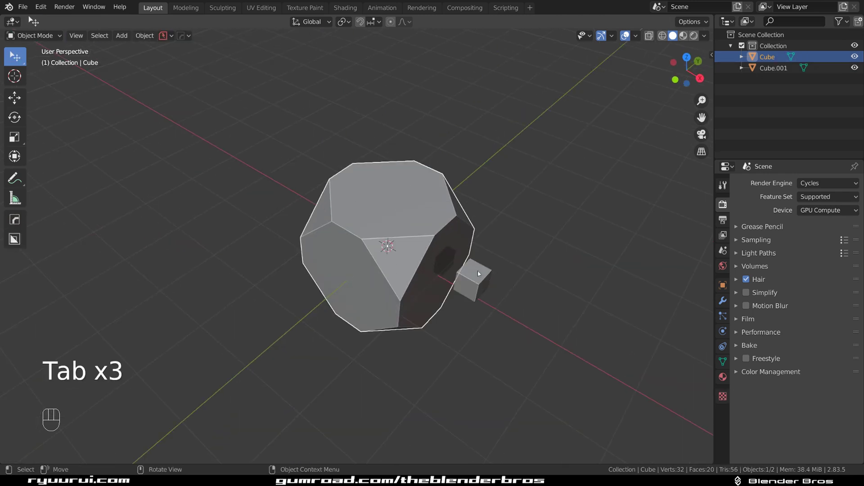
{"action": "key", "text": "Tab"}
{"action": "middle_click_drag", "start_coordinate": [478, 273], "coordinate": [464, 249]}
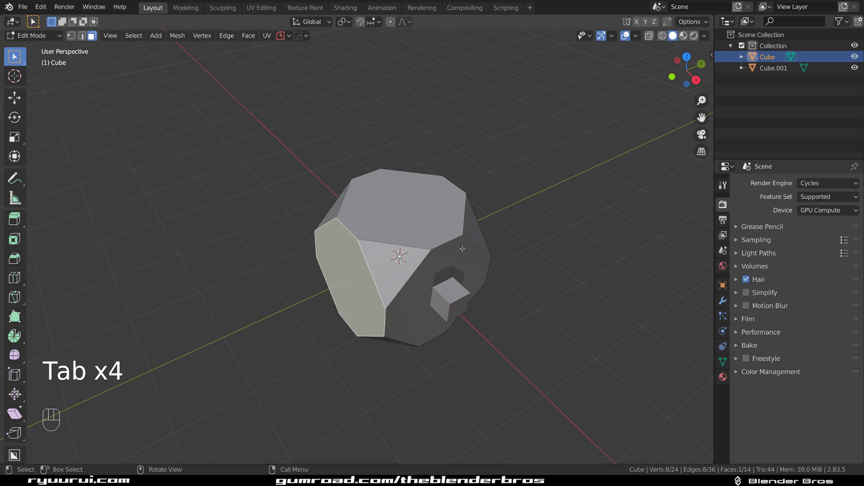
{"action": "key", "text": "g"}
{"action": "left_click", "coordinate": [336, 296]}
{"action": "key", "text": "Tab"}
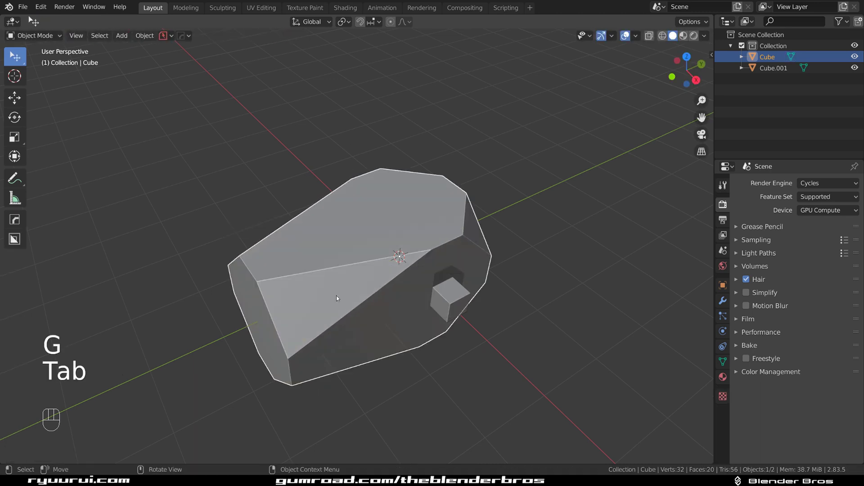
Orbit and pan to recentre the view on the stretched block.
{"action": "middle_click_drag", "start_coordinate": [337, 295], "coordinate": [432, 223]}
{"action": "middle_click_drag", "start_coordinate": [360, 322], "coordinate": [298, 221], "text": "shift"}
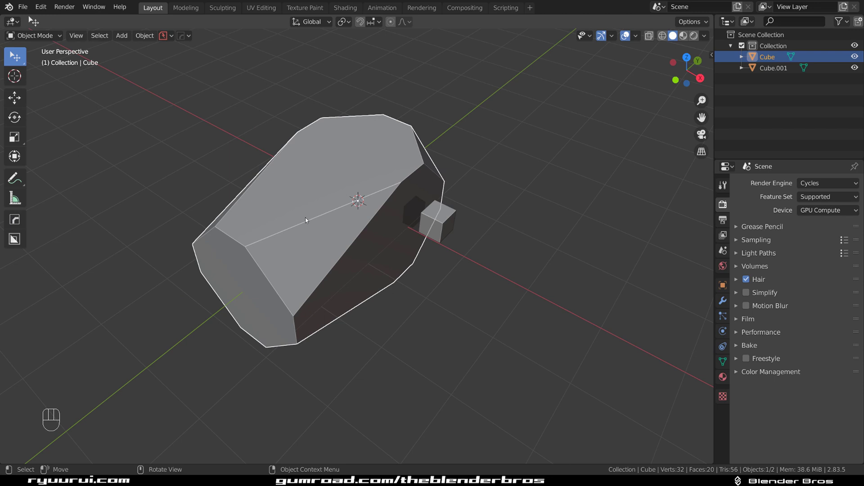
{"action": "scroll", "coordinate": [305, 217], "scroll_direction": "up", "scroll_amount": 2}
{"action": "scroll", "coordinate": [348, 221], "scroll_direction": "down", "scroll_amount": 1}
{"action": "middle_click_drag", "start_coordinate": [368, 220], "coordinate": [334, 202], "text": "shift"}
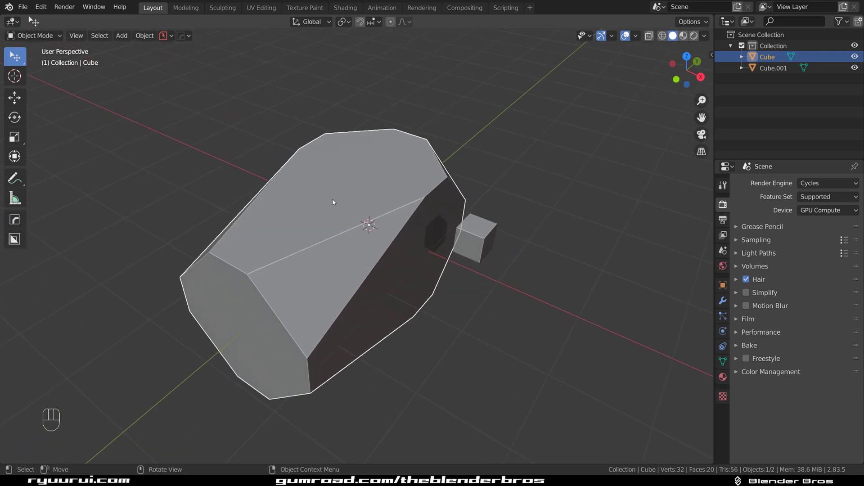
{"action": "left_click", "coordinate": [374, 22]}
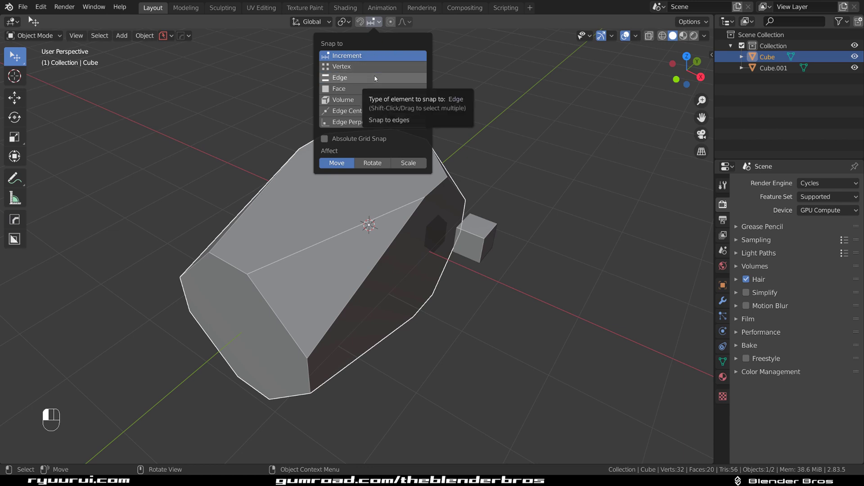
{"action": "left_click", "coordinate": [365, 22]}
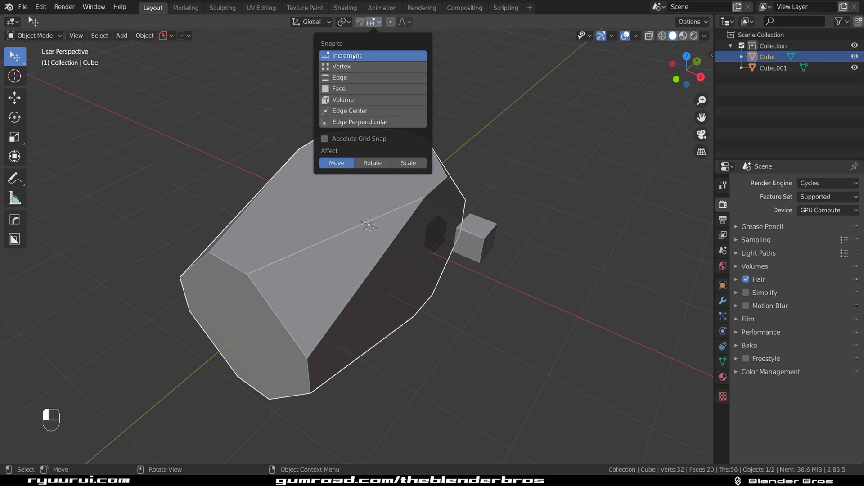
{"action": "left_click", "coordinate": [476, 238]}
{"action": "scroll", "coordinate": [476, 236], "scroll_direction": "down", "scroll_amount": 3}
{"action": "middle_click_drag", "start_coordinate": [450, 236], "coordinate": [404, 233], "text": "shift"}
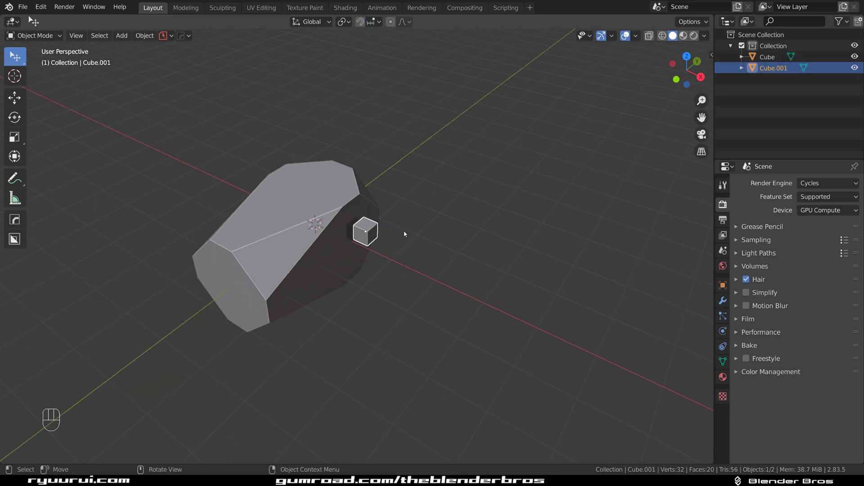
{"action": "key", "text": "g"}
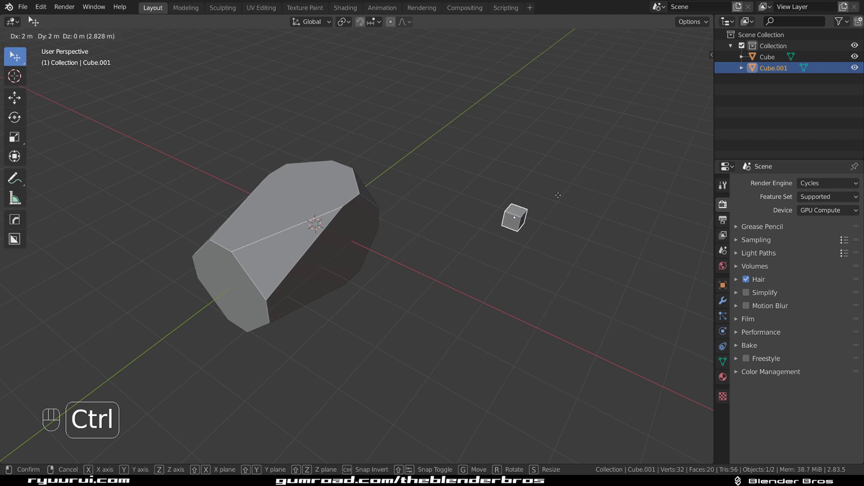
{"action": "left_click", "coordinate": [381, 198]}
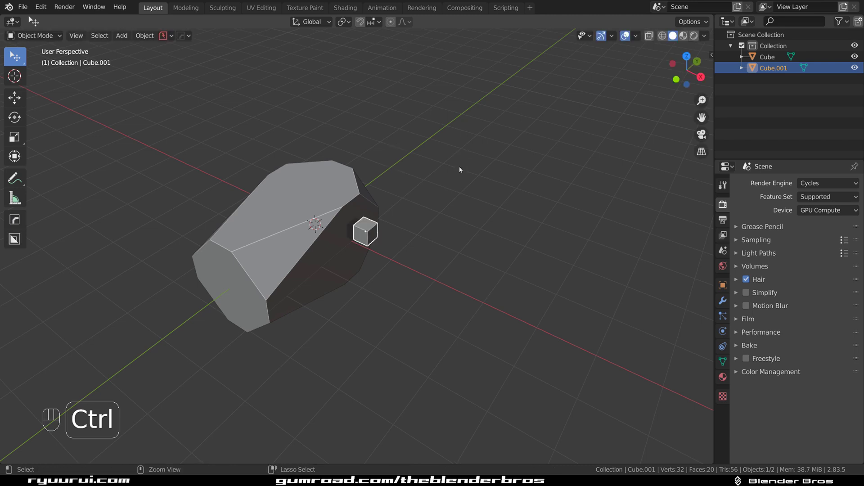
{"action": "middle_click_drag", "start_coordinate": [382, 198], "coordinate": [397, 264]}
{"action": "middle_click_drag", "start_coordinate": [452, 228], "coordinate": [419, 185]}
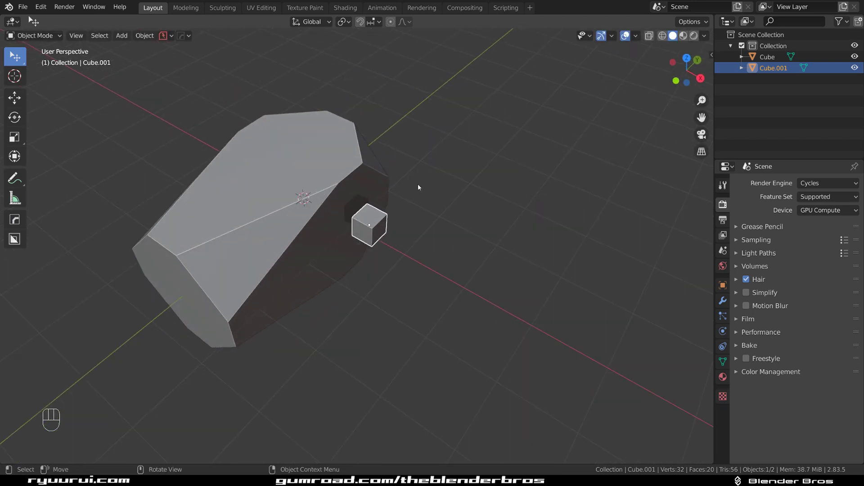
Set snapping to faces and drop the small cube onto the block's side face.
{"action": "left_click", "coordinate": [371, 21]}
{"action": "left_click", "coordinate": [358, 86]}
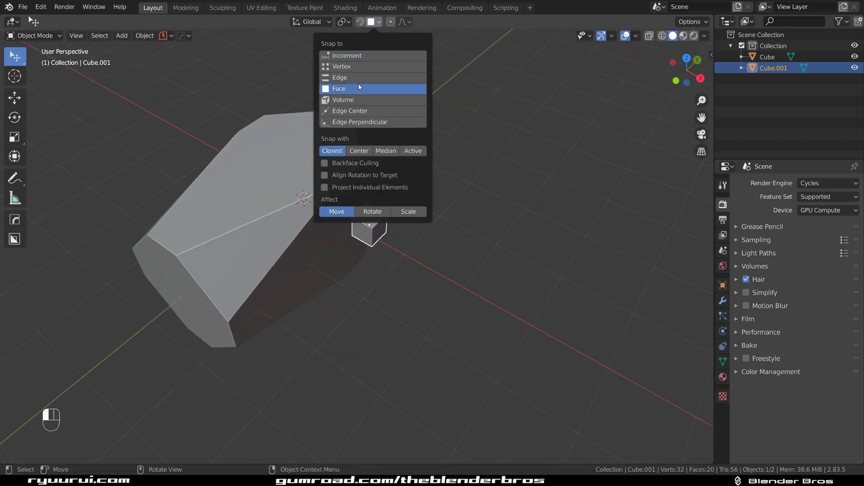
{"action": "middle_click_drag", "start_coordinate": [441, 188], "coordinate": [396, 212]}
{"action": "key", "text": "g"}
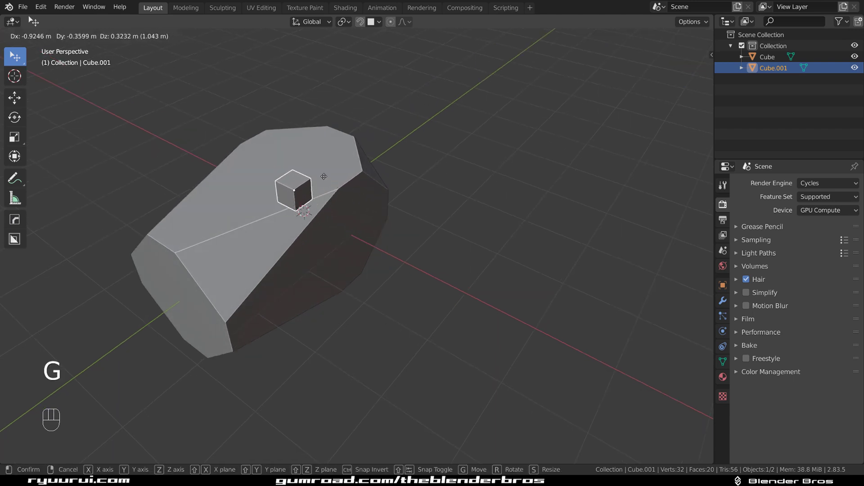
{"action": "key", "text": "ctrl"}
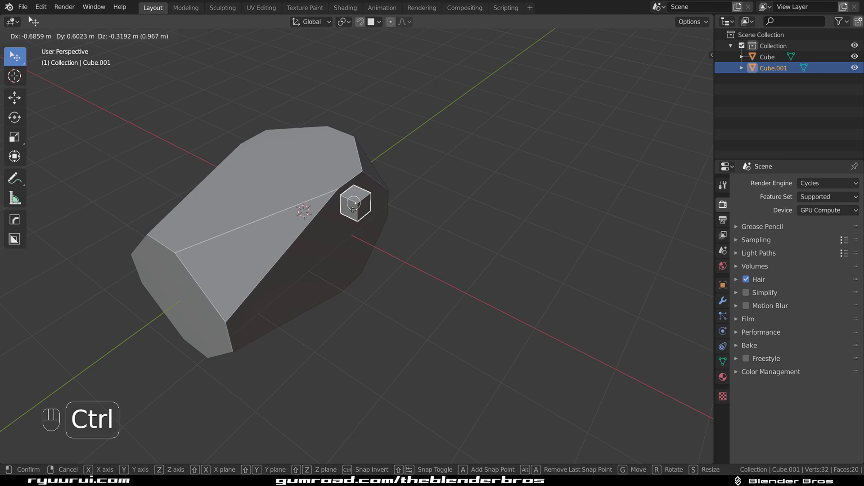
{"action": "left_click", "coordinate": [379, 225]}
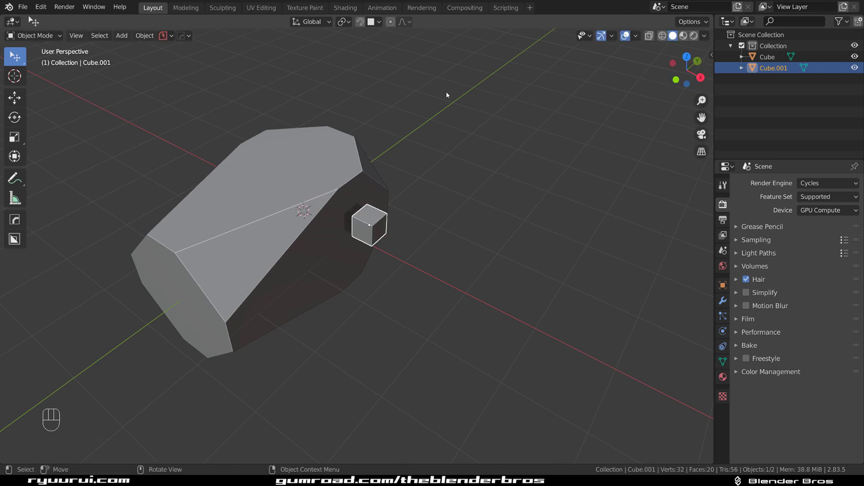
Enable Align Rotation to Target and re-place the small cube on the block's face.
{"action": "left_click", "coordinate": [379, 22]}
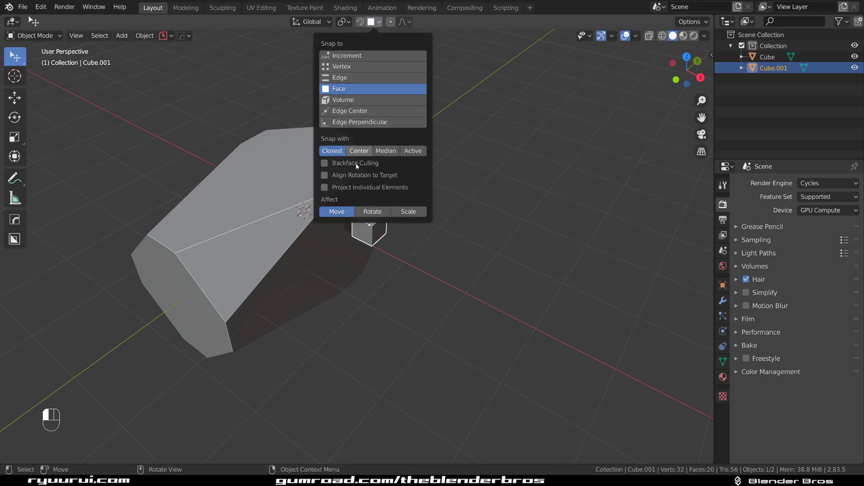
{"action": "left_click", "coordinate": [356, 175]}
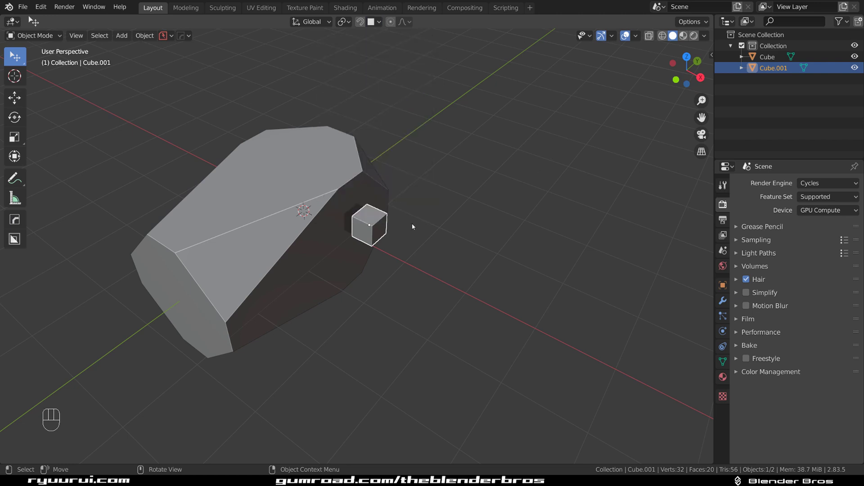
{"action": "key", "text": "g"}
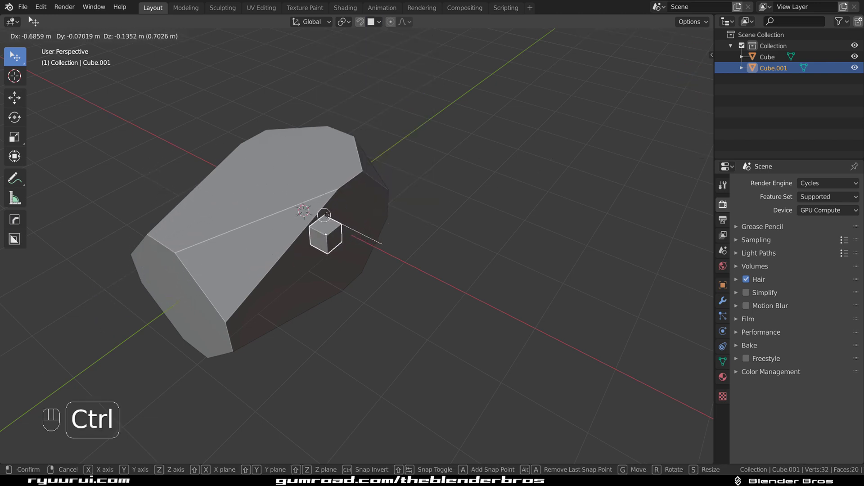
{"action": "left_click", "coordinate": [367, 224]}
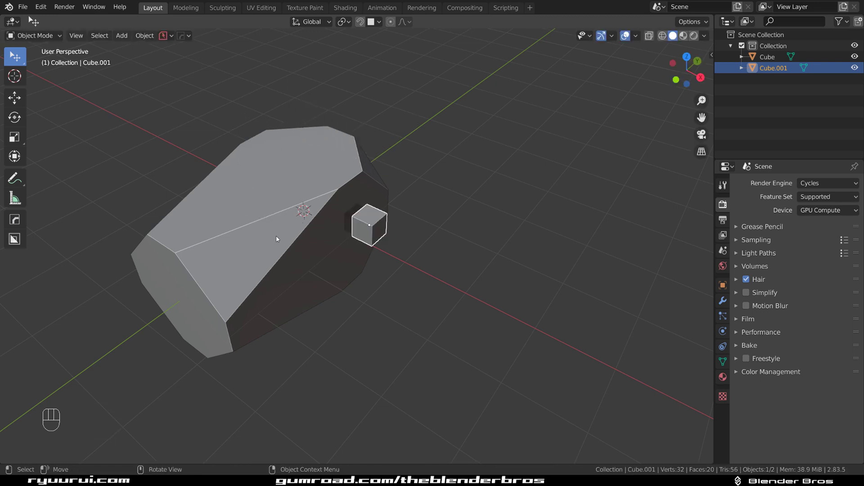
{"action": "scroll", "coordinate": [266, 225], "scroll_direction": "up", "scroll_amount": 2}
{"action": "middle_click_drag", "start_coordinate": [258, 217], "coordinate": [292, 213], "text": "shift"}
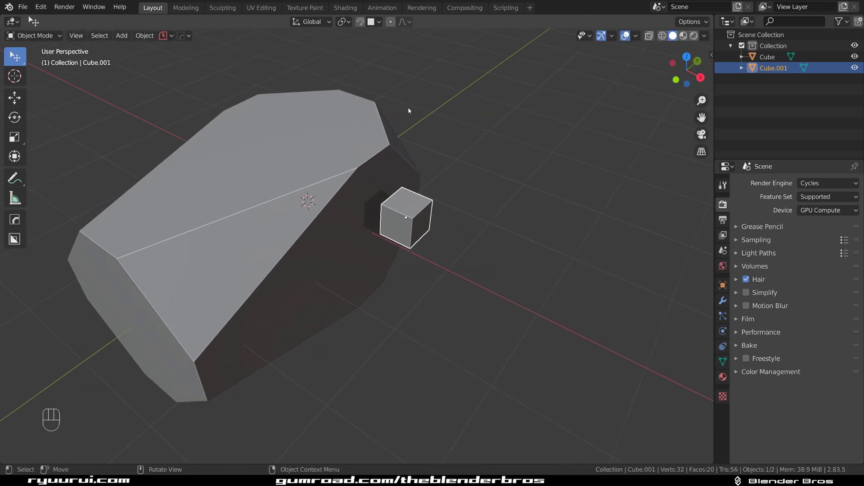
Switch snapping to edges and move the small cube onto the block's top.
{"action": "left_click", "coordinate": [373, 22]}
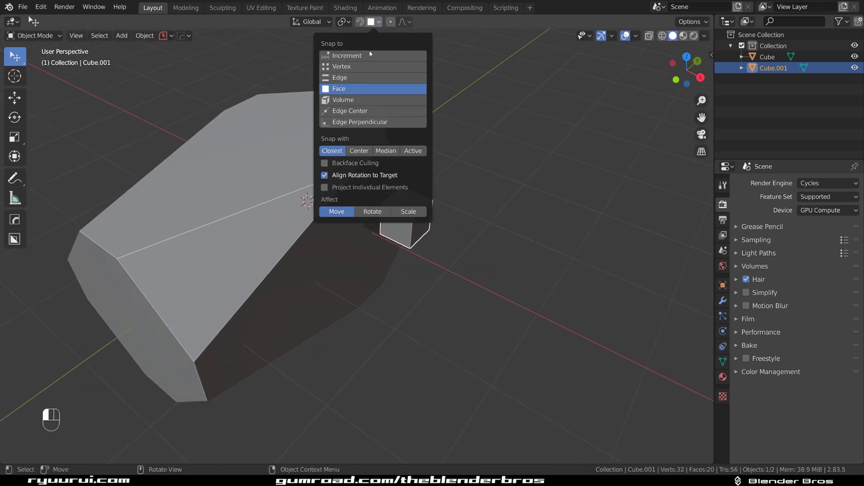
{"action": "left_click", "coordinate": [366, 76]}
{"action": "scroll", "coordinate": [415, 241], "scroll_direction": "down", "scroll_amount": 1}
{"action": "key", "text": "g"}
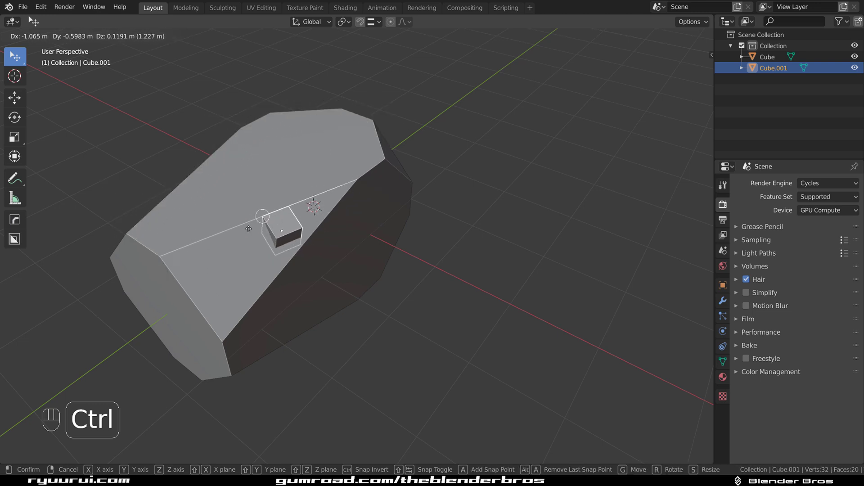
{"action": "left_click", "coordinate": [230, 216]}
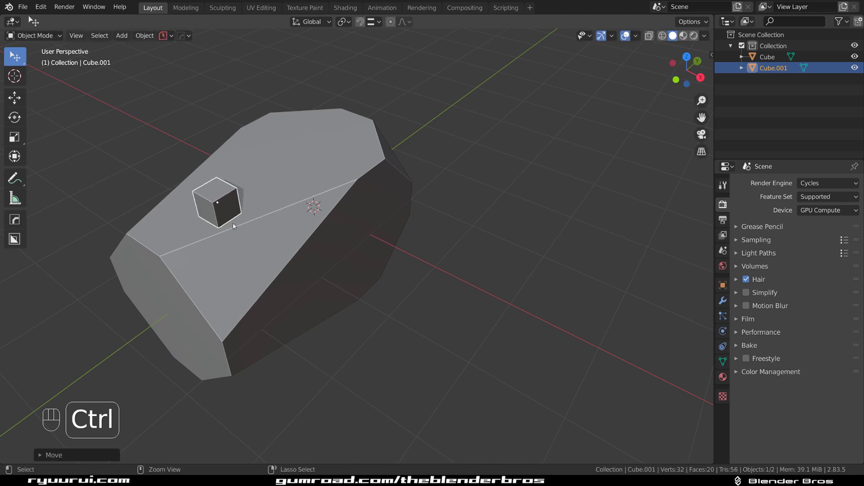
{"action": "middle_click_drag", "start_coordinate": [251, 226], "coordinate": [305, 234], "text": "shift"}
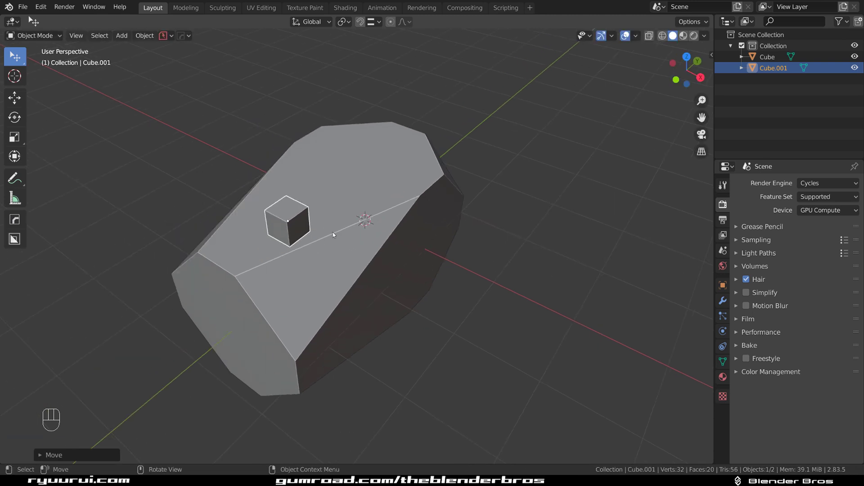
Move the small cube again so it sits on the block's angled ridge edge.
{"action": "key", "text": "g"}
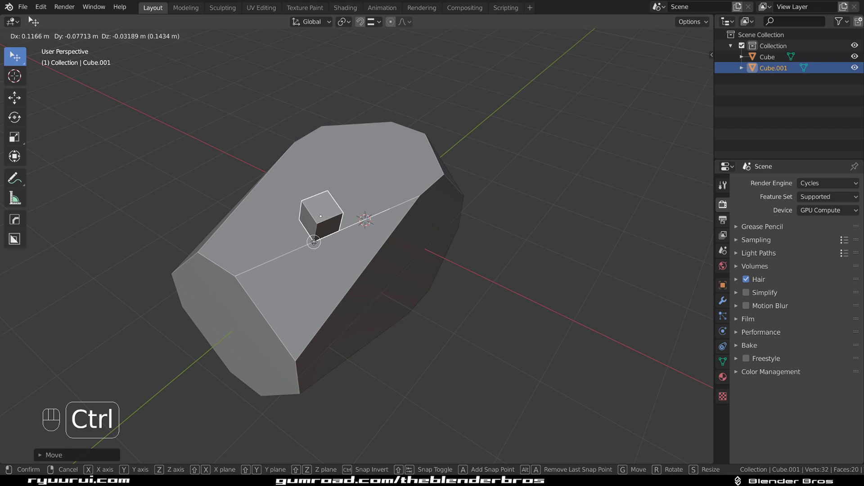
{"action": "left_click", "coordinate": [314, 243]}
{"action": "scroll", "coordinate": [353, 75], "scroll_direction": "up", "scroll_amount": 1}
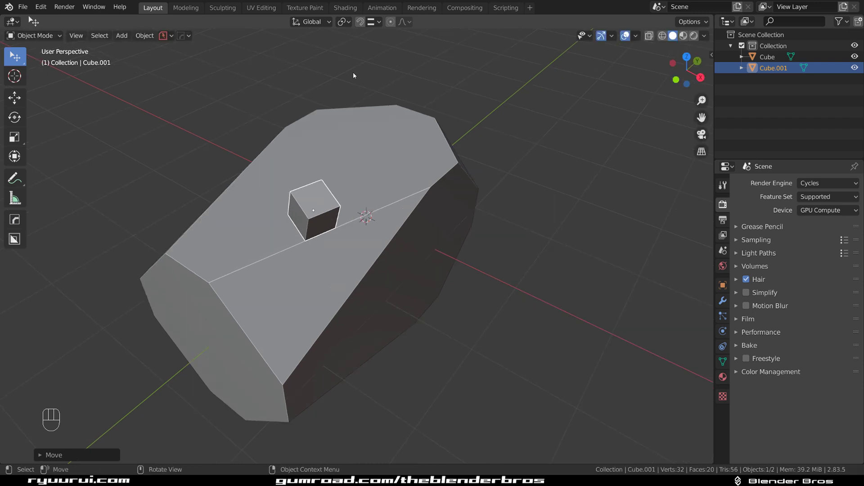
{"action": "left_click", "coordinate": [377, 23]}
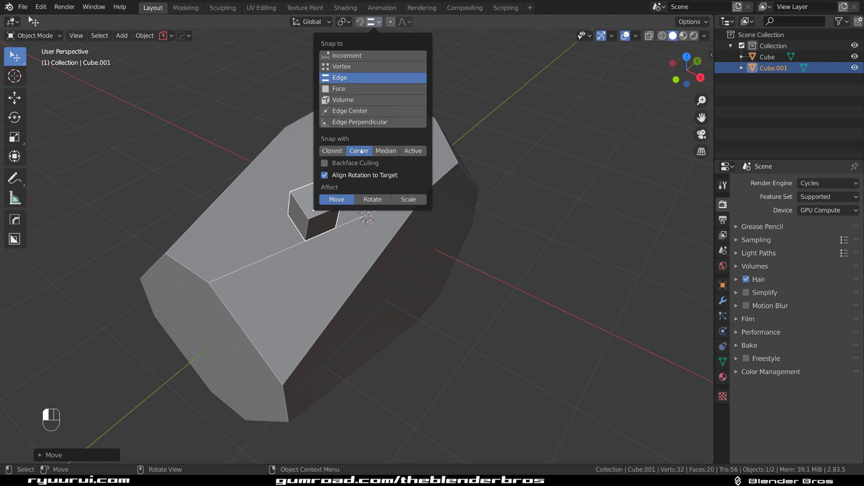
Snap the small cube by its centre onto the block's angled edge.
{"action": "key", "text": "g"}
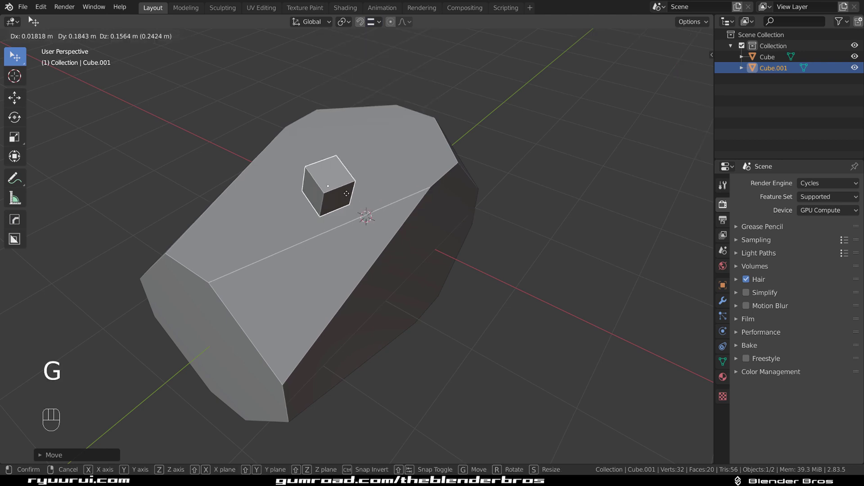
{"action": "key", "text": "ctrl"}
{"action": "left_click", "coordinate": [331, 237]}
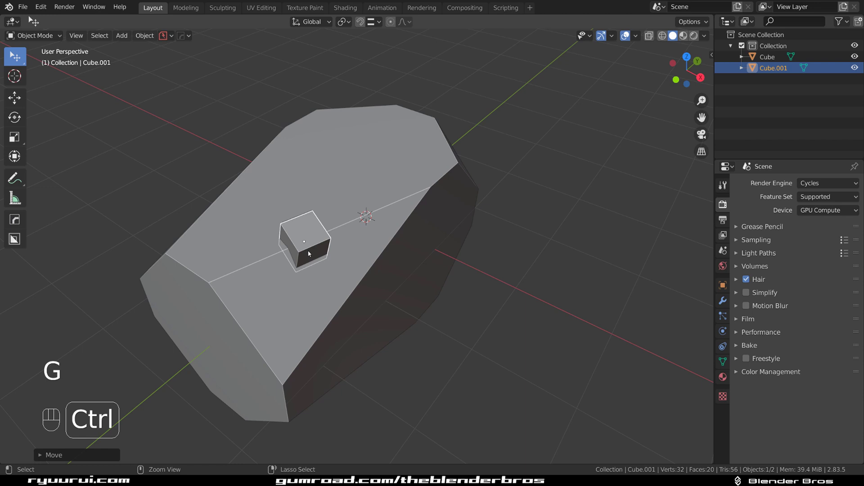
{"action": "middle_click_drag", "start_coordinate": [331, 238], "coordinate": [295, 244]}
{"action": "scroll", "coordinate": [327, 243], "scroll_direction": "up", "scroll_amount": 4}
{"action": "middle_click_drag", "start_coordinate": [366, 219], "coordinate": [275, 228]}
Re-snap the cube onto the edge, then select the large block from a top view for editing.
{"action": "key", "text": "g"}
{"action": "key", "text": "ctrl"}
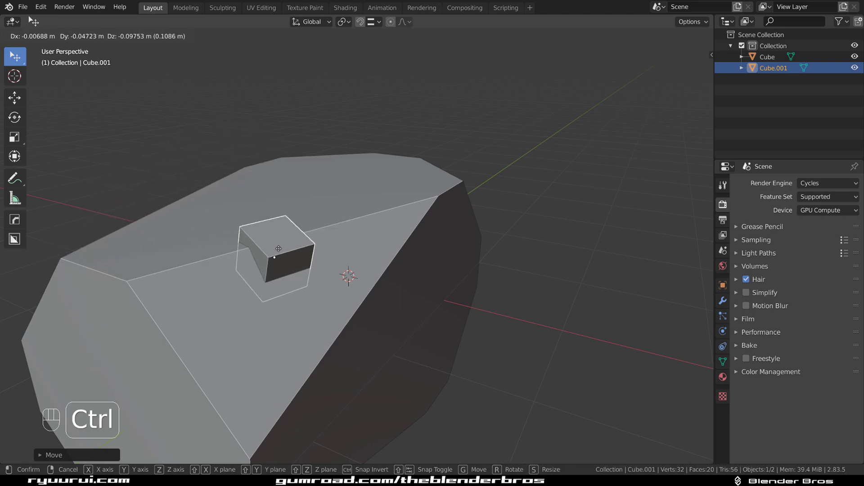
{"action": "left_click", "coordinate": [277, 245]}
{"action": "middle_click_drag", "start_coordinate": [276, 245], "coordinate": [366, 177]}
{"action": "left_click", "coordinate": [351, 319]}
{"action": "key", "text": "Tab"}
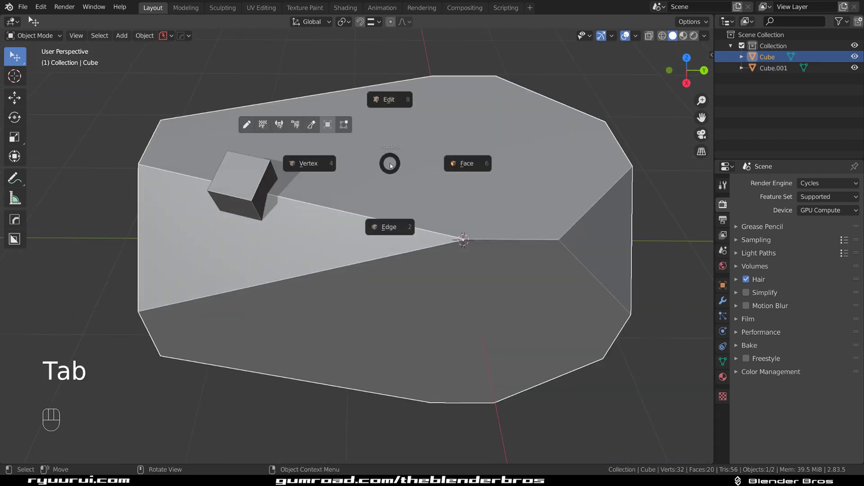
In Edge select mode, select the angled edge and put the 3D cursor at its midpoint.
{"action": "left_click", "coordinate": [388, 227]}
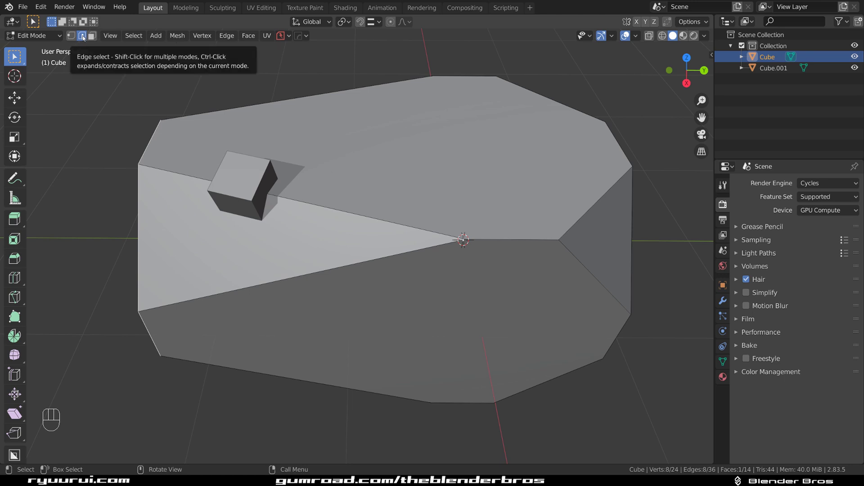
{"action": "middle_click_drag", "start_coordinate": [383, 213], "coordinate": [364, 214]}
{"action": "left_click", "coordinate": [380, 167]}
{"action": "key", "text": "shift+s"}
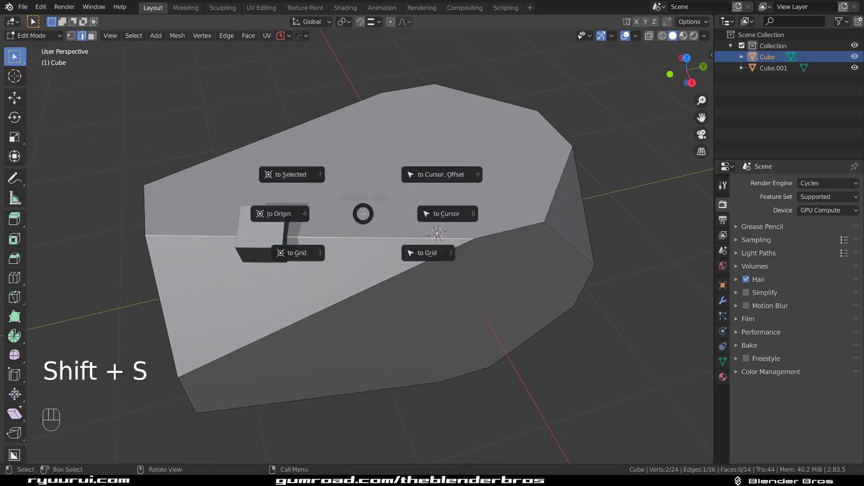
{"action": "left_click", "coordinate": [305, 175]}
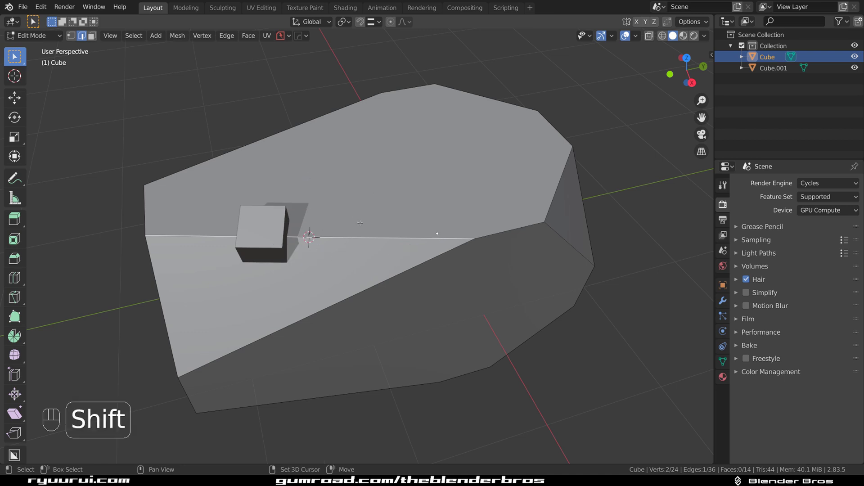
Dismiss the reopened Shift+S menu and return the block to Object Mode.
{"action": "key", "text": "shift+s"}
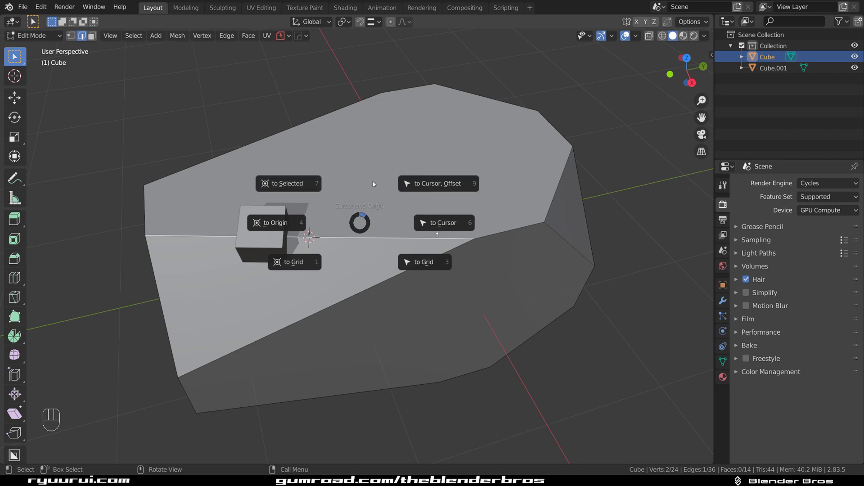
{"action": "key", "text": "Escape"}
{"action": "middle_click_drag", "start_coordinate": [372, 182], "coordinate": [339, 185]}
{"action": "scroll", "coordinate": [318, 255], "scroll_direction": "down", "scroll_amount": 2}
{"action": "key", "text": "Tab"}
Browse the Shift+S snap menu and Object > Set Origin without applying anything, then zoom toward the small cube.
{"action": "key", "text": "shift+s"}
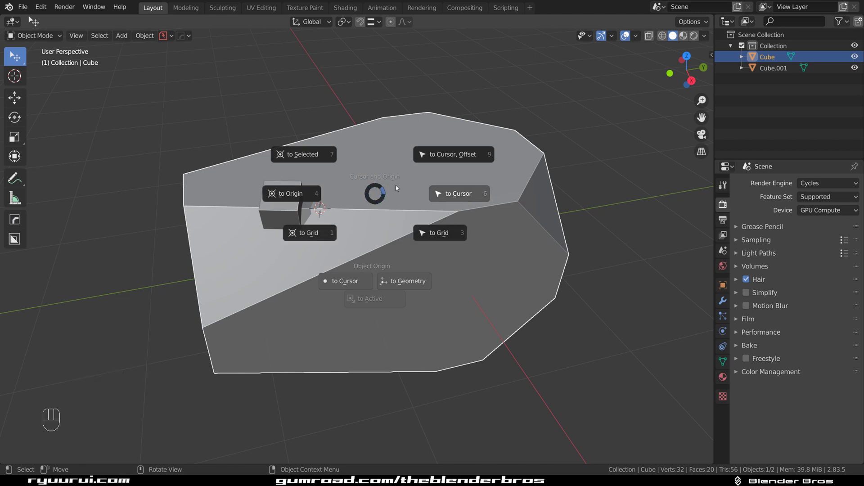
{"action": "key", "text": "Escape"}
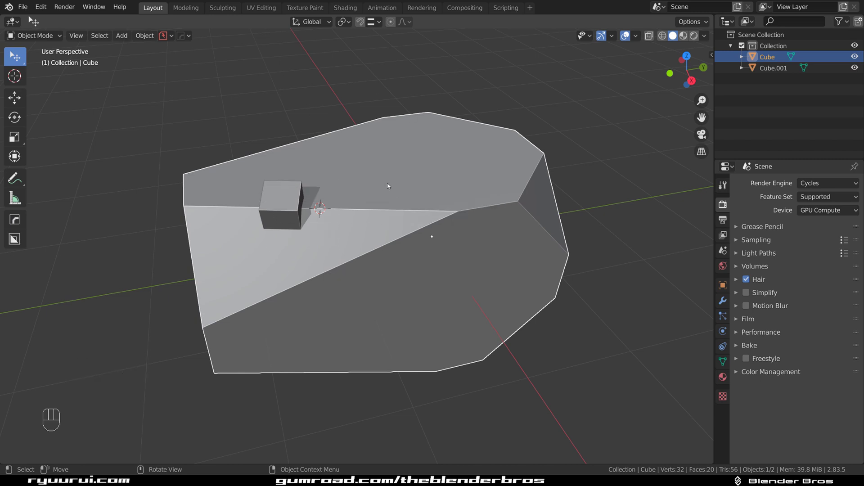
{"action": "left_click", "coordinate": [143, 36]}
{"action": "mouse_move", "coordinate": [162, 66]}
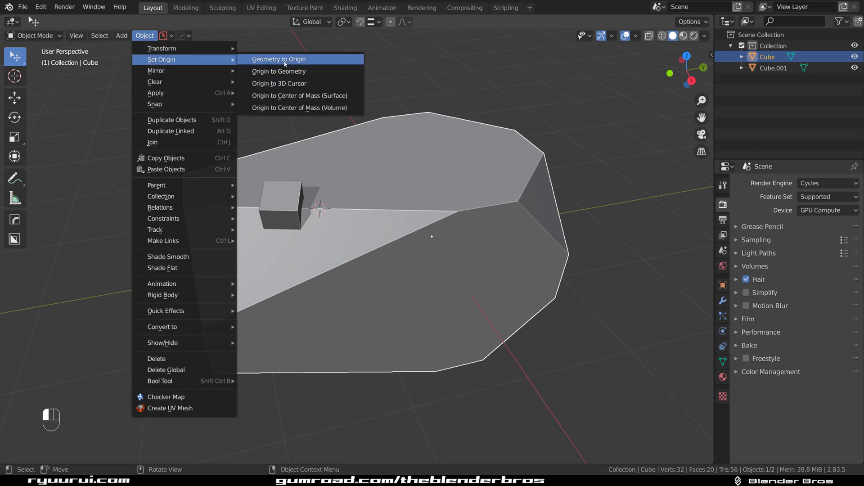
{"action": "scroll", "coordinate": [355, 225], "scroll_direction": "up", "scroll_amount": 2}
{"action": "middle_click_drag", "start_coordinate": [355, 226], "coordinate": [336, 196]}
{"action": "scroll", "coordinate": [345, 249], "scroll_direction": "up", "scroll_amount": 2}
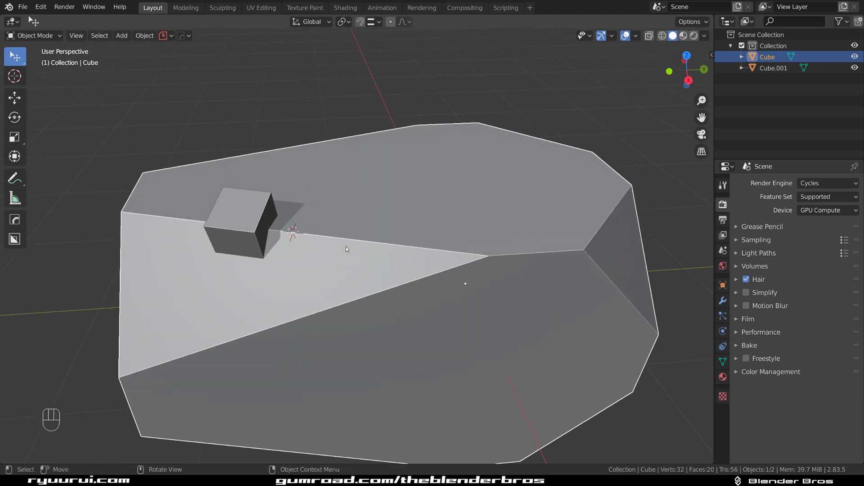
Snap Cube.001 to the 3D cursor at the edge midpoint with Selection to Cursor, then zoom in to check.
{"action": "left_click", "coordinate": [262, 233]}
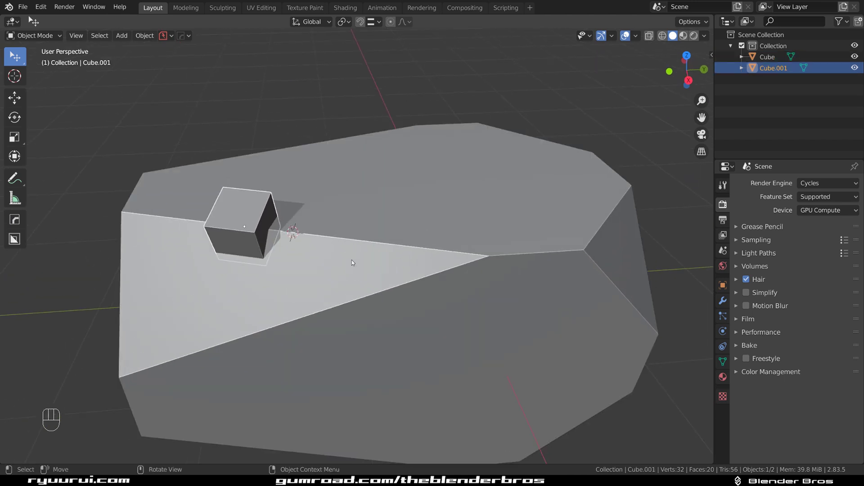
{"action": "key", "text": "shift+s"}
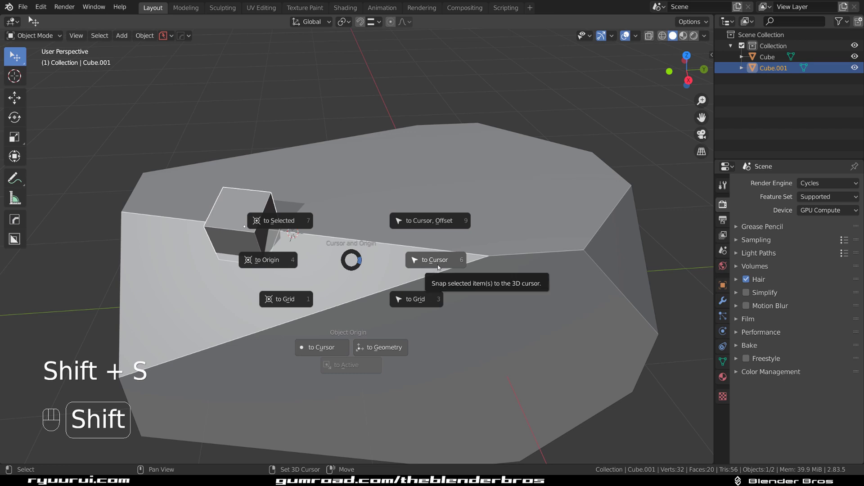
{"action": "left_click", "coordinate": [438, 265]}
{"action": "middle_click_drag", "start_coordinate": [438, 265], "coordinate": [134, 271]}
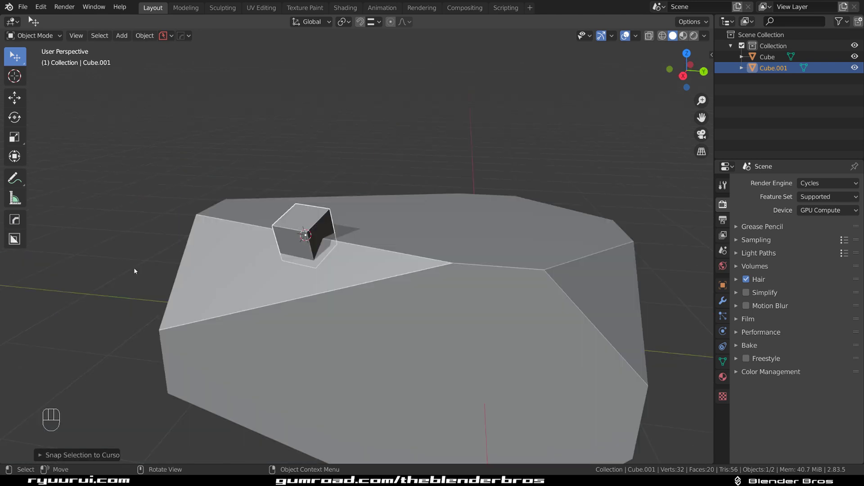
{"action": "middle_click_drag", "start_coordinate": [243, 241], "coordinate": [333, 221]}
{"action": "scroll", "coordinate": [308, 236], "scroll_direction": "up", "scroll_amount": 3}
{"action": "middle_click_drag", "start_coordinate": [415, 239], "coordinate": [420, 230]}
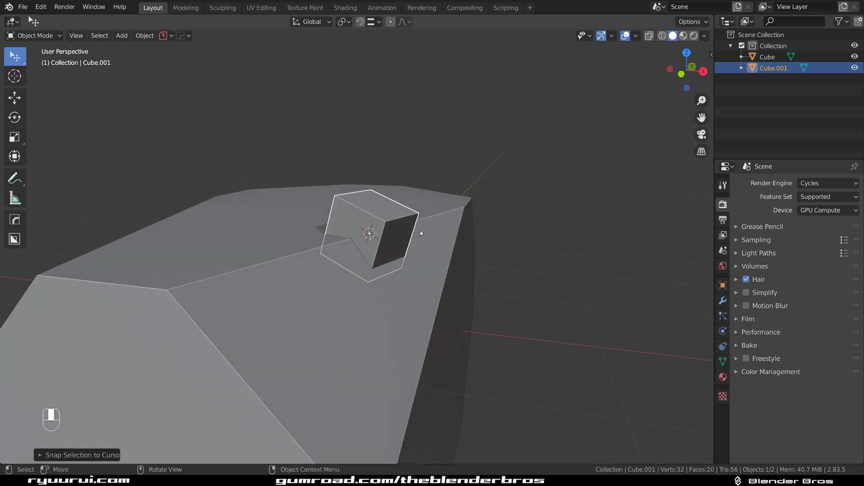
Set Cube.001's Y rotation to 0 in the N sidebar's transform values.
{"action": "key", "text": "n"}
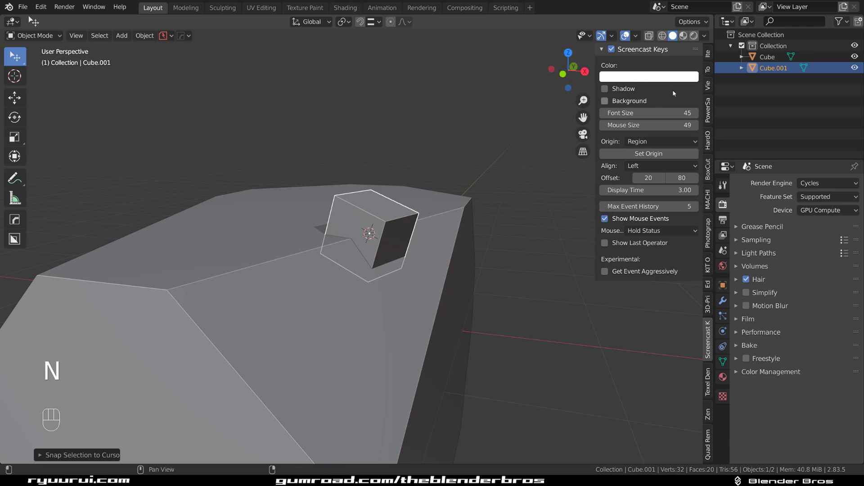
{"action": "left_click", "coordinate": [708, 54]}
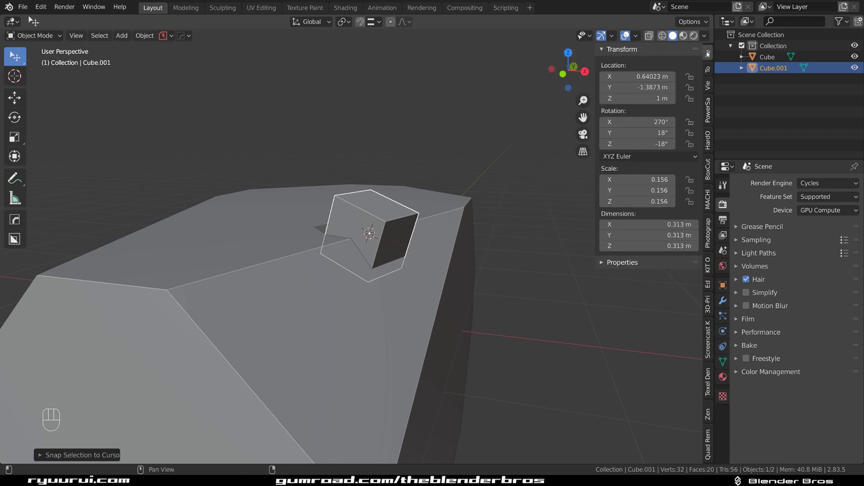
{"action": "left_click", "coordinate": [634, 133]}
{"action": "type", "text": "0"}
{"action": "key", "text": "Return"}
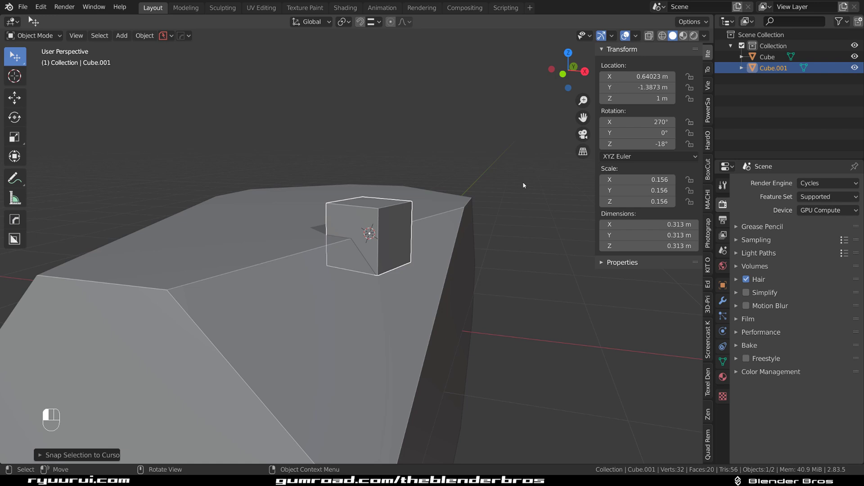
{"action": "middle_click_drag", "start_coordinate": [333, 281], "coordinate": [439, 256]}
Rescale the small cube, flattening it to a Y scale of 0.081.
{"action": "key", "text": "s"}
{"action": "key", "text": "z"}
{"action": "left_click", "coordinate": [481, 204]}
{"action": "key", "text": "s"}
{"action": "key", "text": "z"}
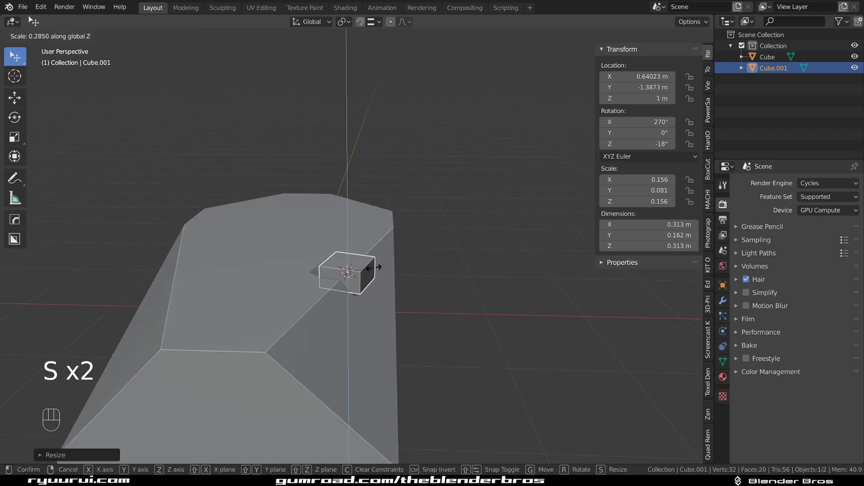
{"action": "left_click", "coordinate": [366, 256]}
{"action": "middle_click_drag", "start_coordinate": [359, 231], "coordinate": [376, 250]}
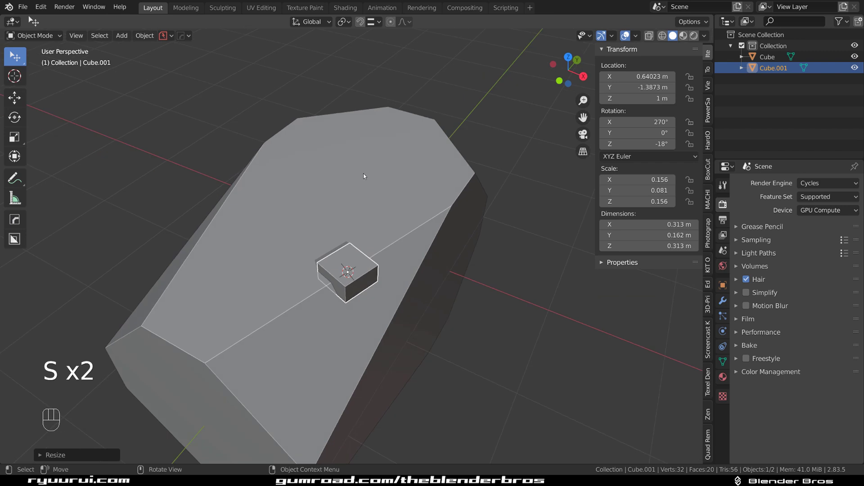
{"action": "middle_click_drag", "start_coordinate": [352, 188], "coordinate": [355, 216]}
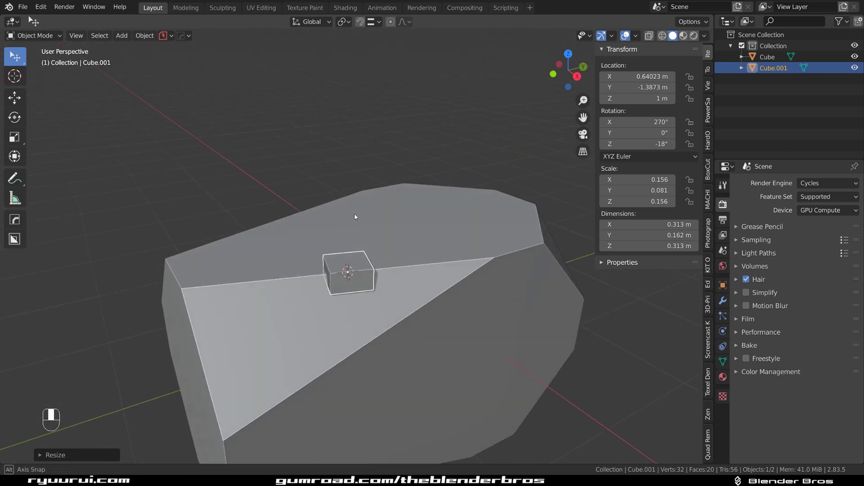
Boolean-difference the flattened cube from the big Cube to notch its ridge.
{"action": "key", "text": "ctrl+KP_Subtract"}
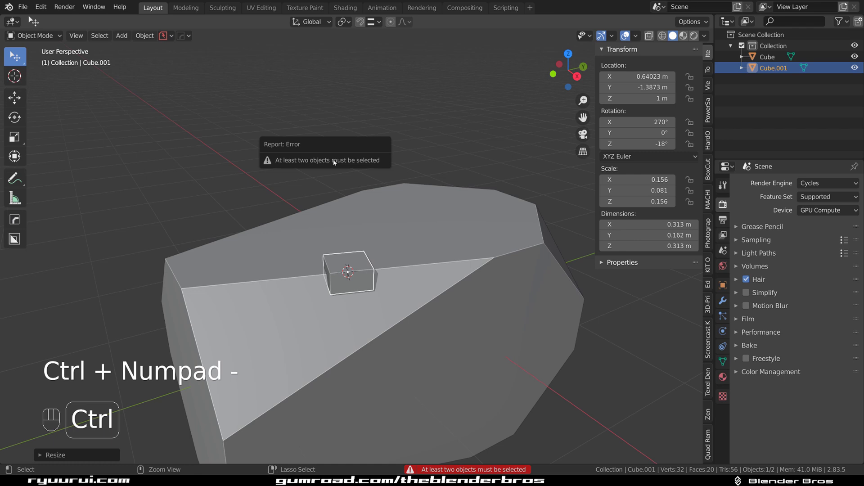
{"action": "left_click", "coordinate": [402, 259], "text": "shift"}
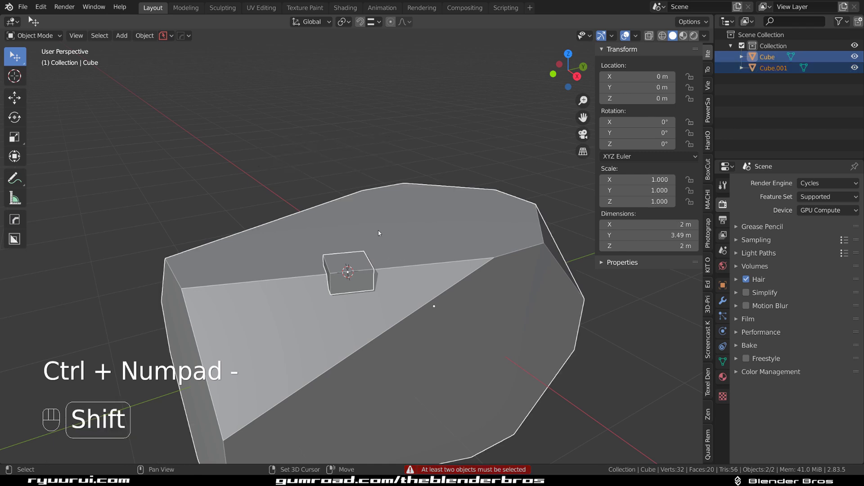
{"action": "key", "text": "ctrl+KP_Subtract"}
{"action": "middle_click_drag", "start_coordinate": [390, 219], "coordinate": [425, 165]}
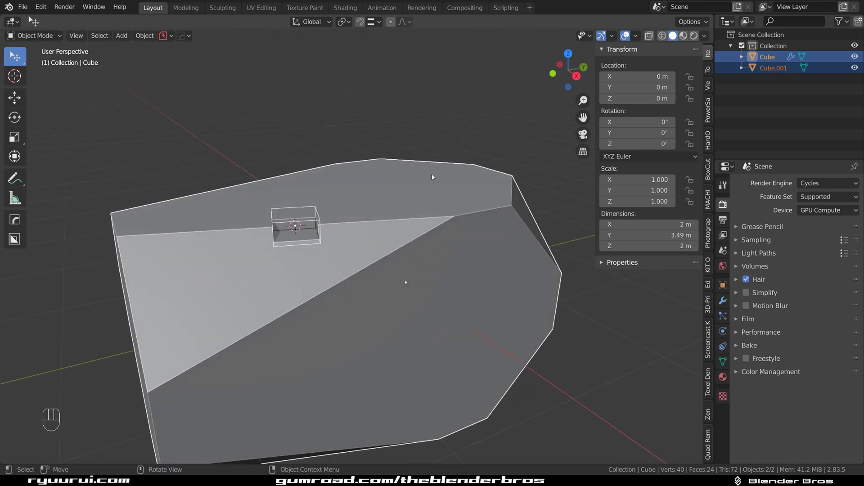
{"action": "middle_click_drag", "start_coordinate": [350, 139], "coordinate": [318, 154]}
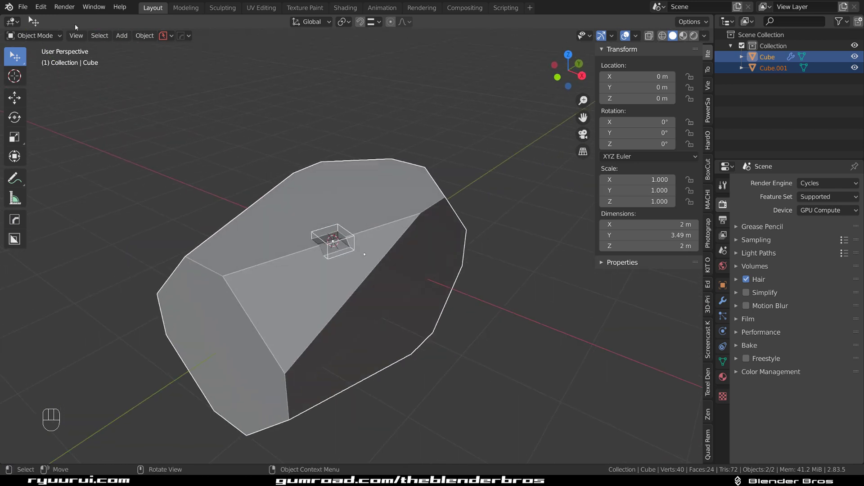
{"action": "left_click", "coordinate": [41, 6]}
{"action": "left_click", "coordinate": [72, 165]}
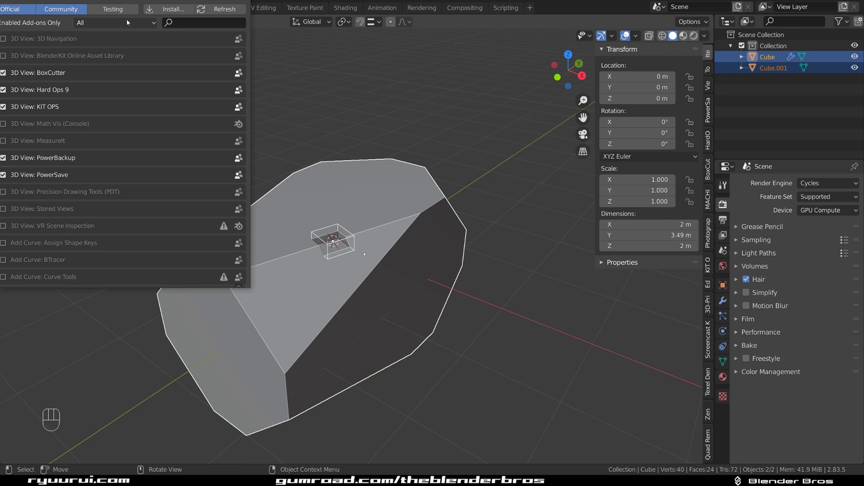
{"action": "left_click", "coordinate": [406, 65]}
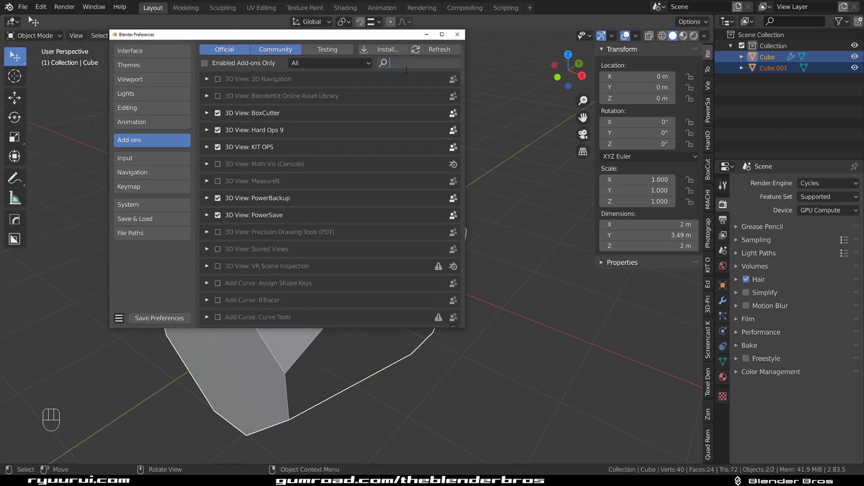
{"action": "type", "text": "BOOL"}
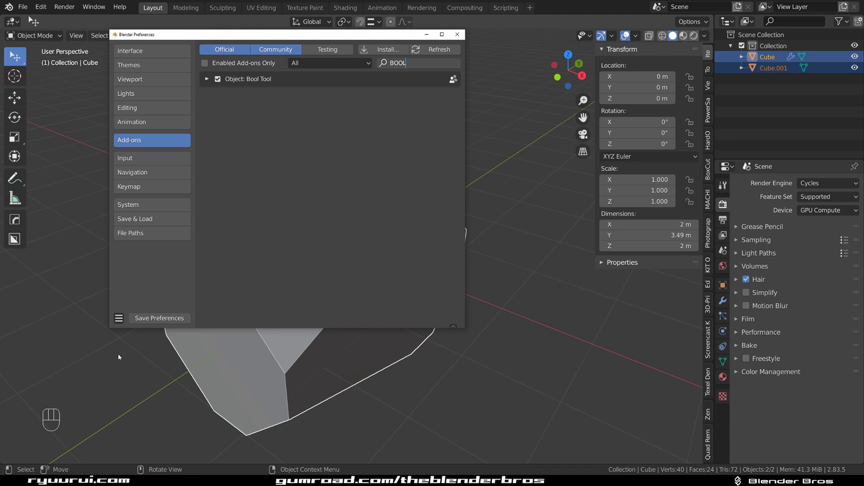
{"action": "left_click", "coordinate": [457, 35]}
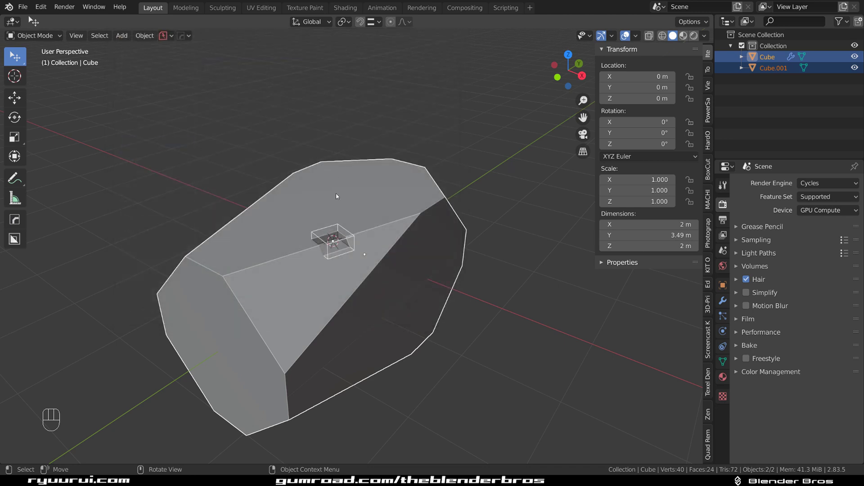
Hide the Transform sidebar, confirm snapping is Edge with Align Rotation to Target, and select the cutter cube.
{"action": "middle_click_drag", "start_coordinate": [361, 220], "coordinate": [381, 42]}
{"action": "key", "text": "n"}
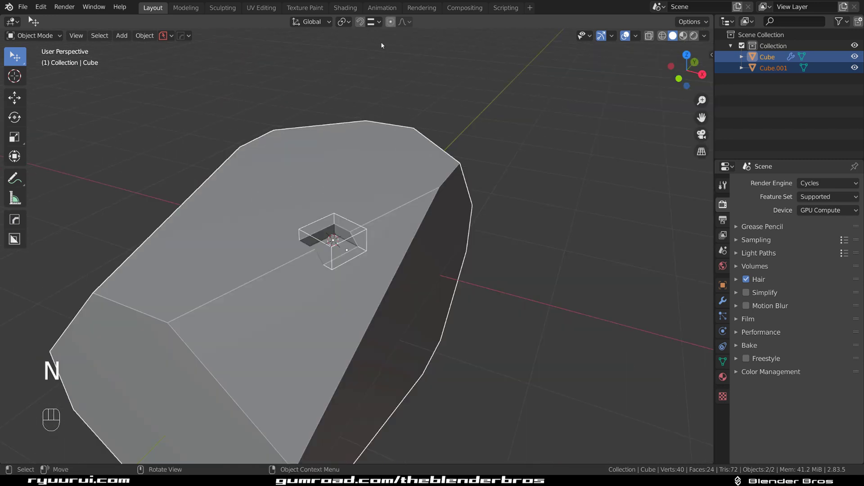
{"action": "left_click", "coordinate": [374, 22]}
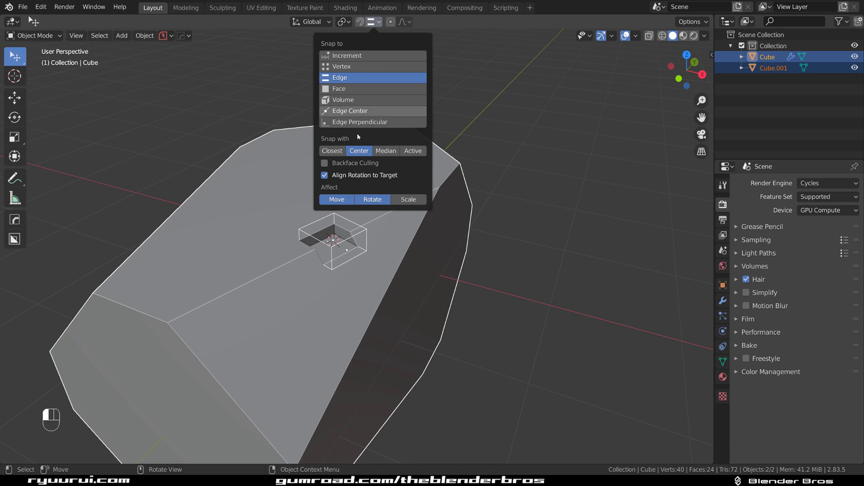
{"action": "left_click", "coordinate": [333, 241]}
{"action": "middle_click_drag", "start_coordinate": [333, 241], "coordinate": [448, 234]}
Add a new mesh cube, Cube.002, and shrink it down.
{"action": "key", "text": "shift+a"}
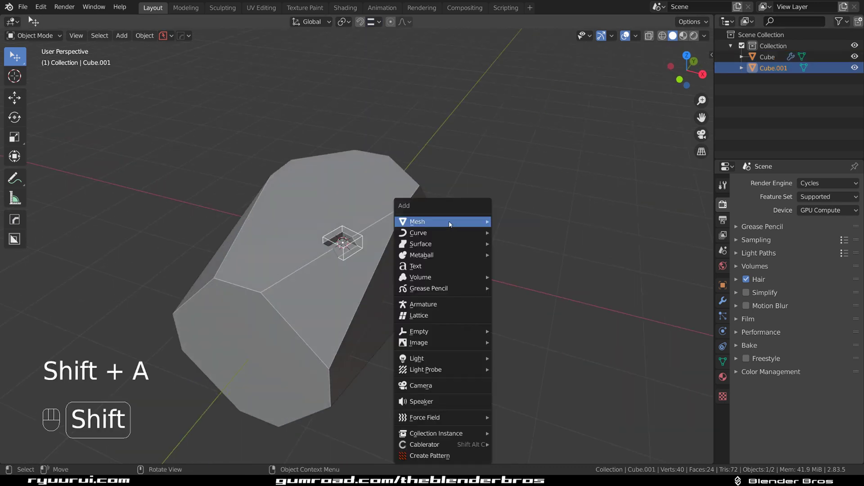
{"action": "mouse_move", "coordinate": [450, 222]}
{"action": "left_click", "coordinate": [515, 244]}
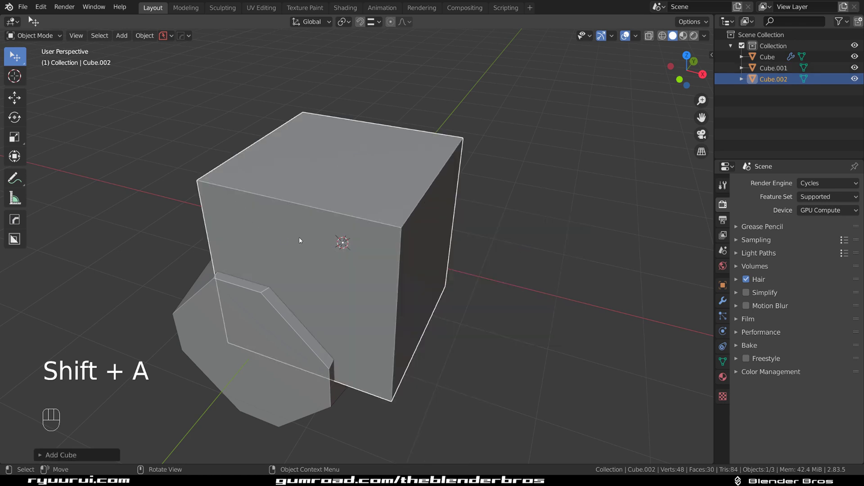
{"action": "key", "text": "s"}
{"action": "left_click", "coordinate": [384, 218]}
{"action": "scroll", "coordinate": [384, 218], "scroll_direction": "up", "scroll_amount": 4}
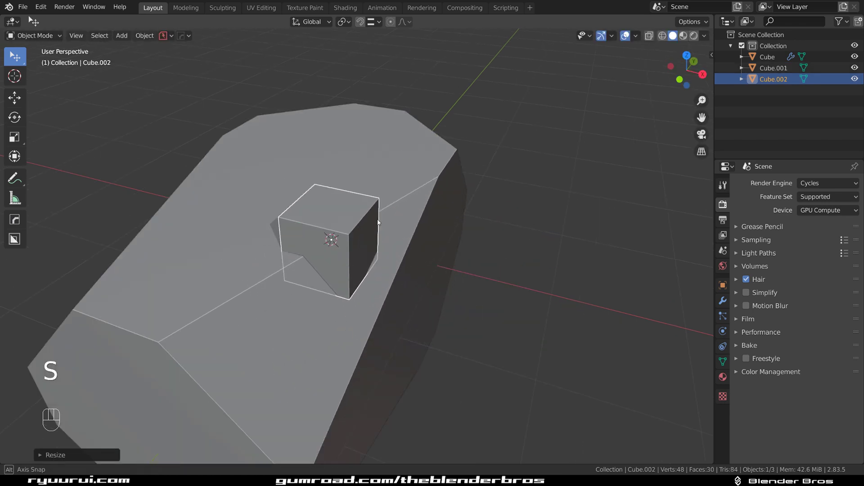
Turn snapping on and move Cube.002 onto the beveled block.
{"action": "left_click", "coordinate": [351, 22]}
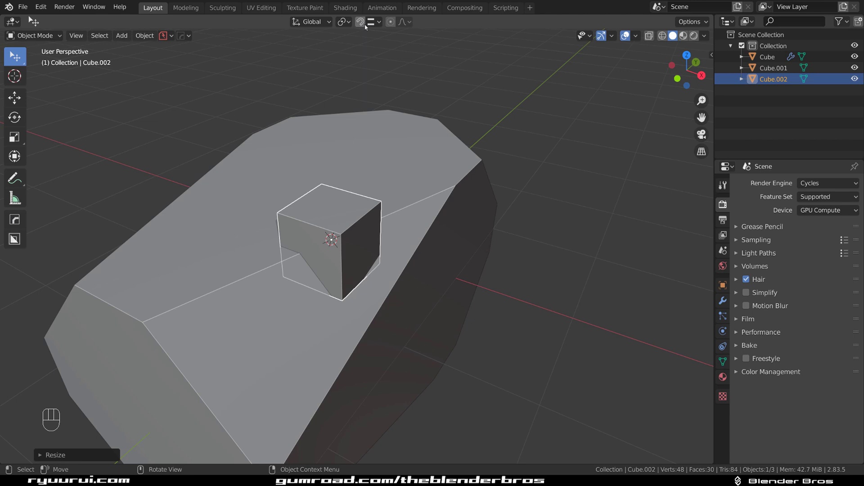
{"action": "left_click", "coordinate": [360, 22]}
{"action": "key", "text": "g"}
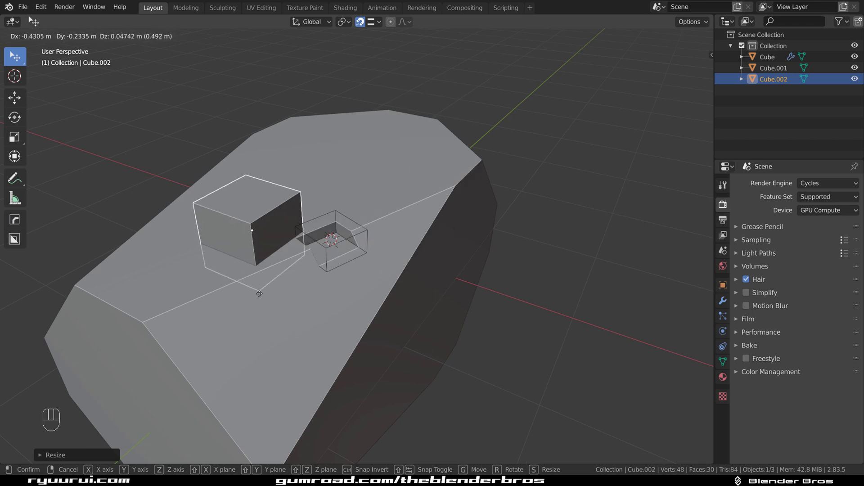
{"action": "left_click", "coordinate": [344, 239]}
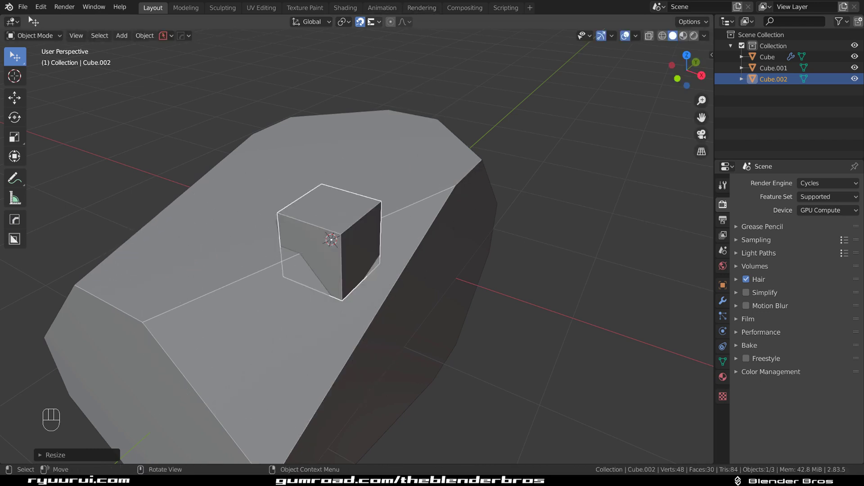
Switch snapping to Face and place Cube.002 on the block's angled top ridge.
{"action": "left_click", "coordinate": [374, 22]}
{"action": "left_click", "coordinate": [343, 86]}
{"action": "key", "text": "g"}
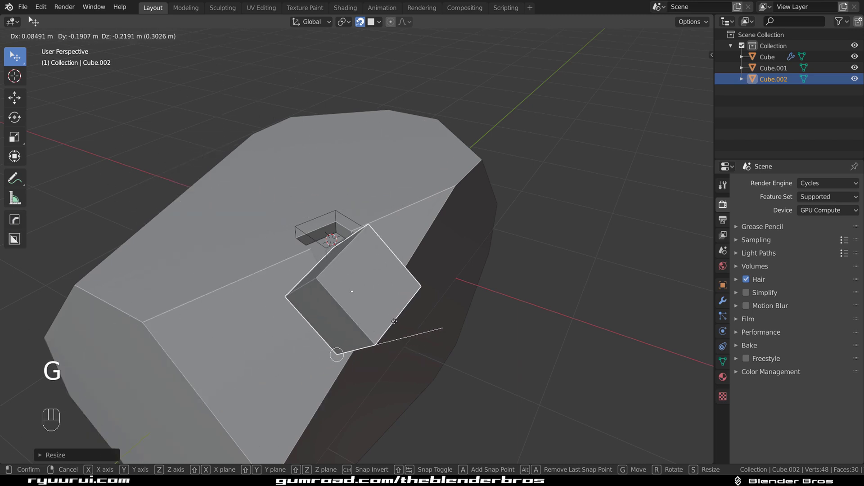
{"action": "left_click", "coordinate": [333, 236]}
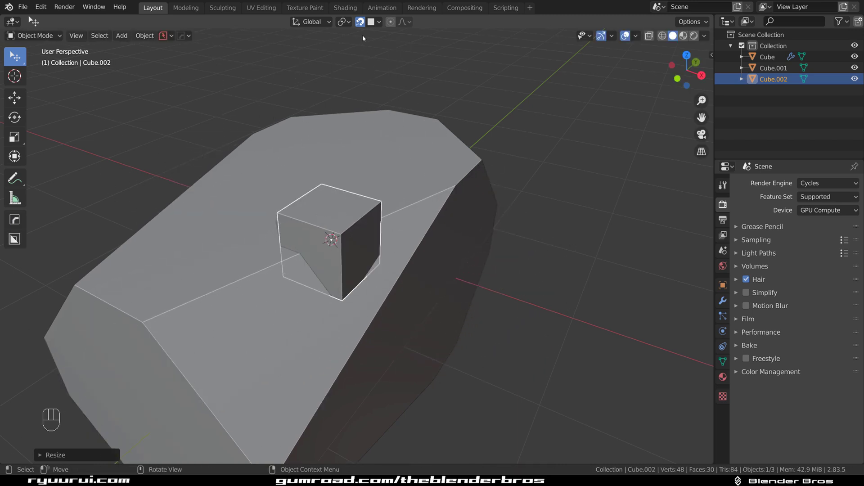
{"action": "middle_click_drag", "start_coordinate": [419, 359], "coordinate": [389, 205], "text": "shift"}
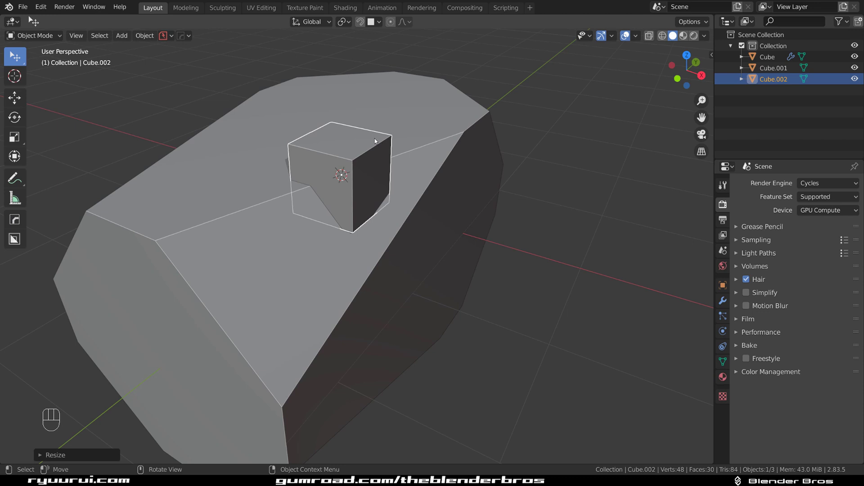
{"action": "key", "text": "g"}
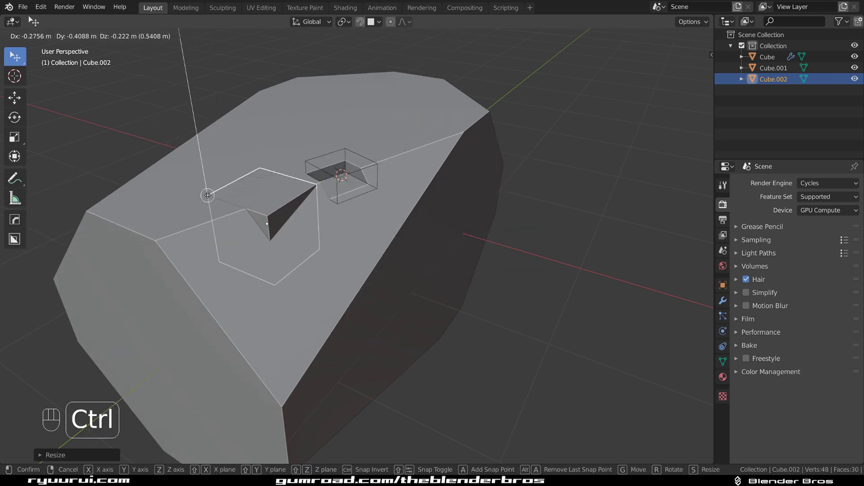
{"action": "left_click", "coordinate": [334, 236]}
{"action": "middle_click_drag", "start_coordinate": [334, 236], "coordinate": [469, 203]}
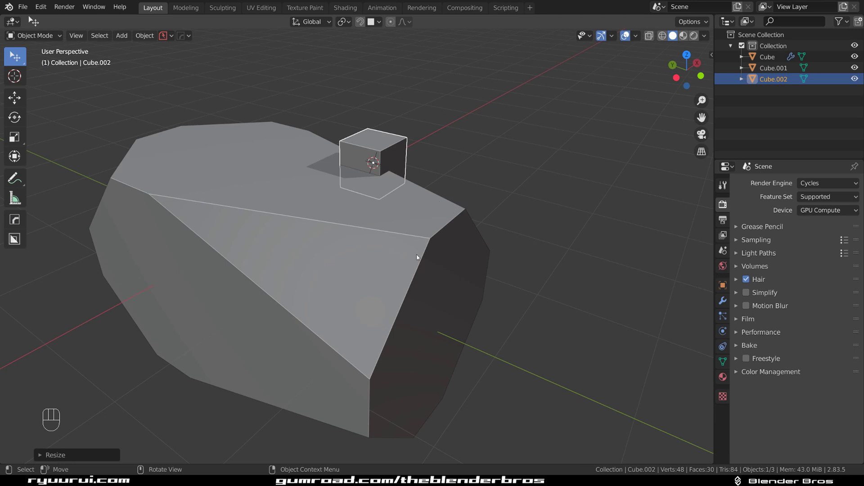
{"action": "middle_click_drag", "start_coordinate": [413, 293], "coordinate": [391, 202]}
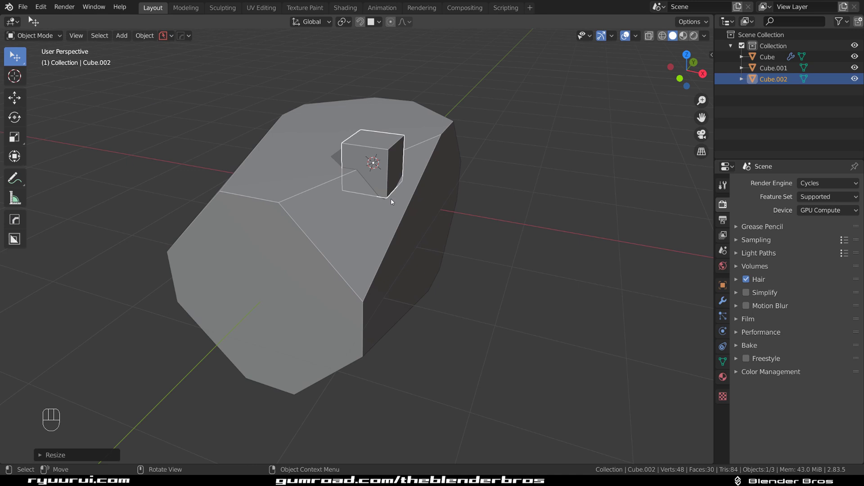